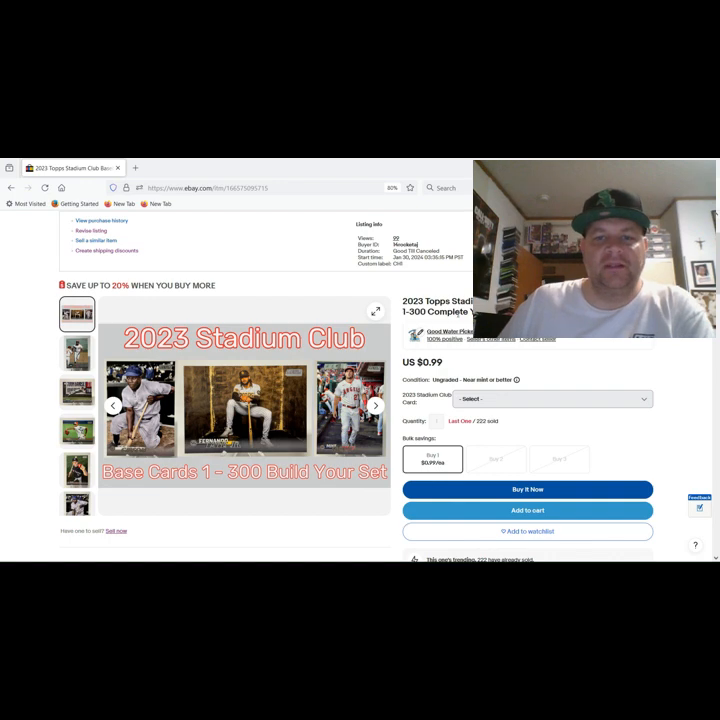
Start a new listing based on the existing 2023 Topps Stadium Club Baseball listing.
scroll(459, 313, down, 1)
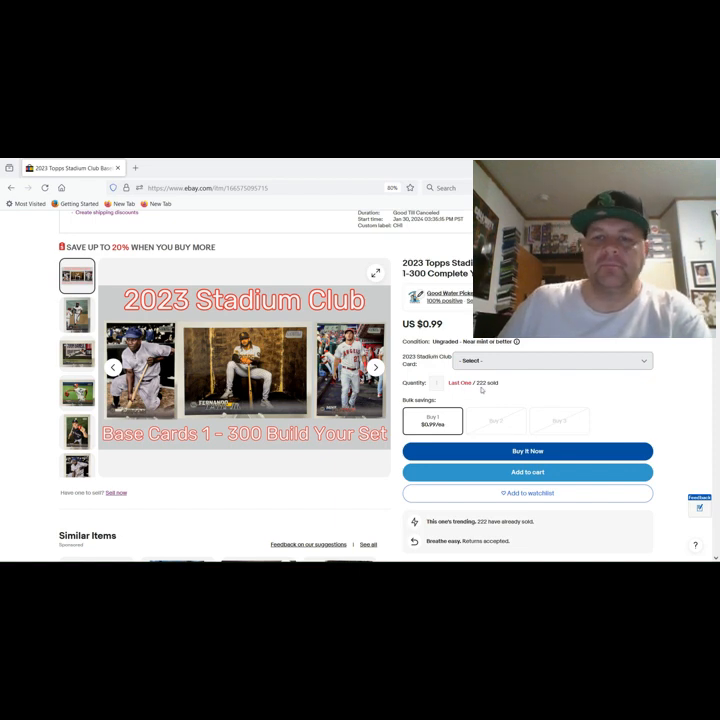
scroll(481, 390, down, 1)
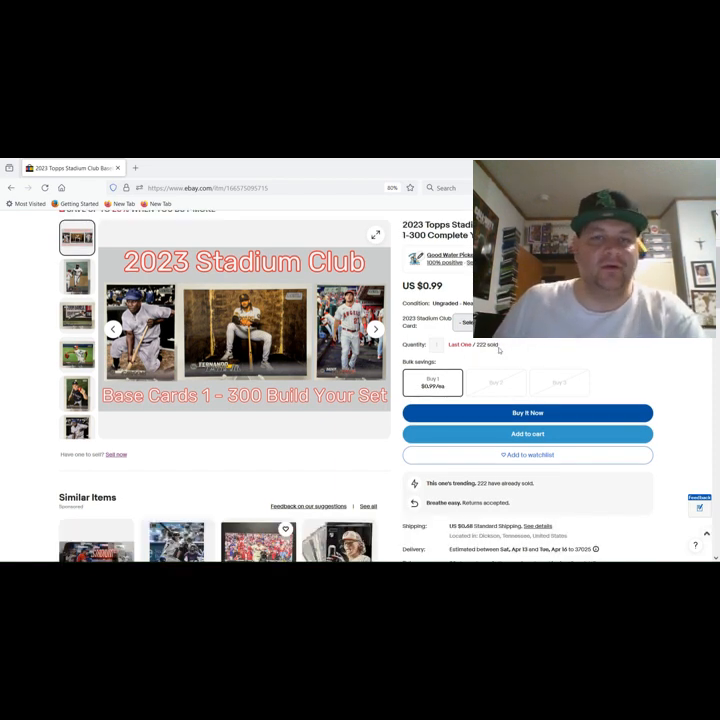
scroll(499, 349, down, 1)
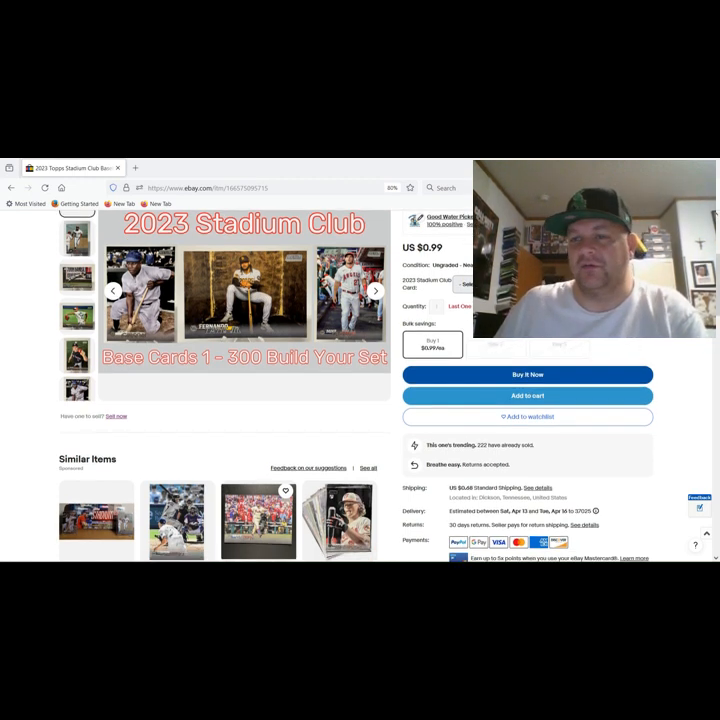
scroll(360, 380, down, 1)
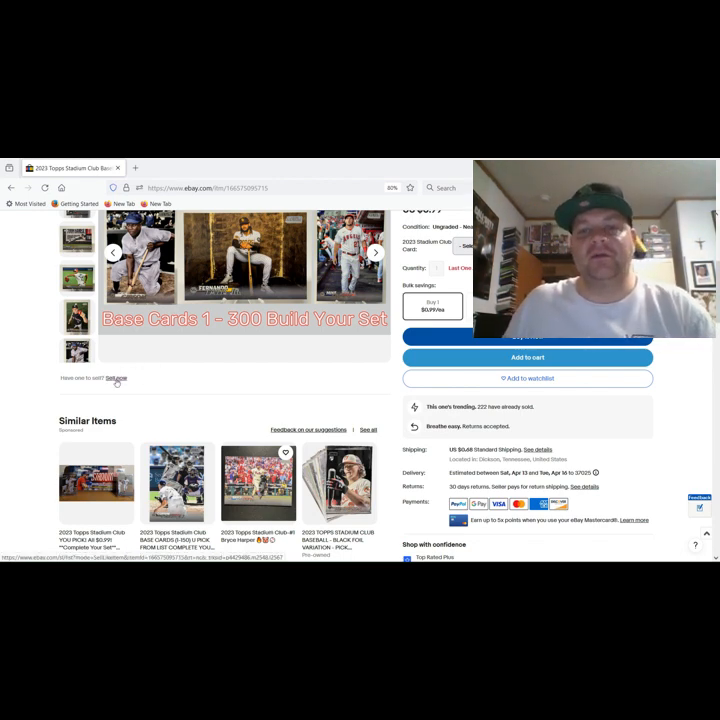
click(116, 381)
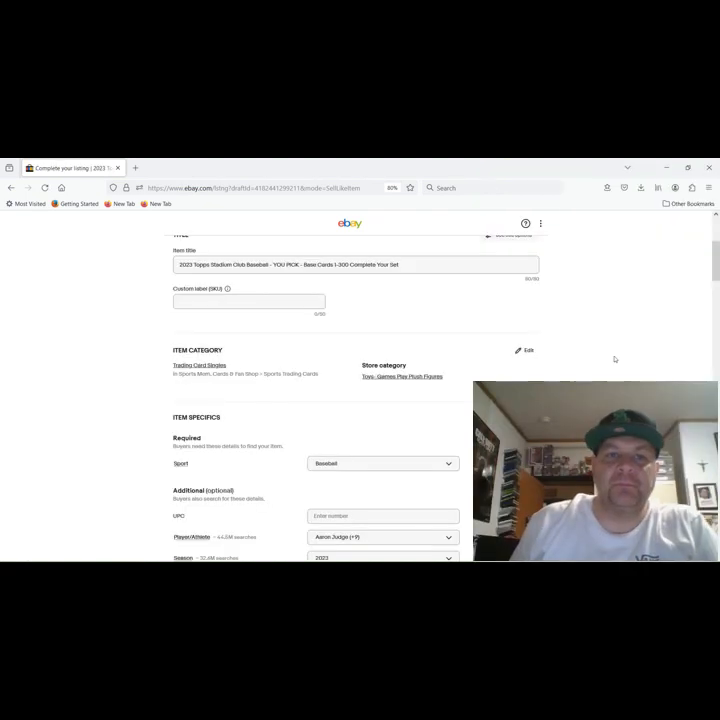
Set the new listing's custom label (SKU) to CHI.
scroll(592, 372, up, 2)
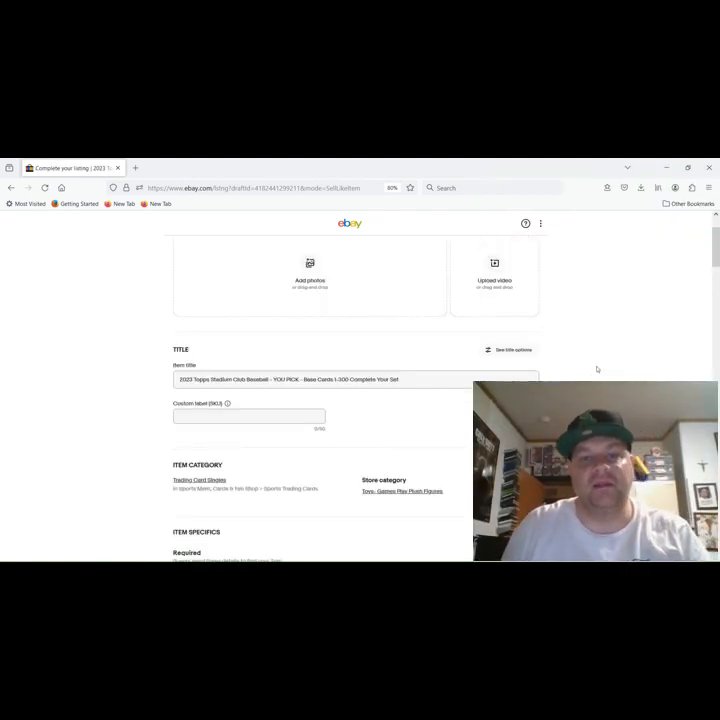
scroll(330, 380, down, 1)
scroll(330, 380, down, 1)
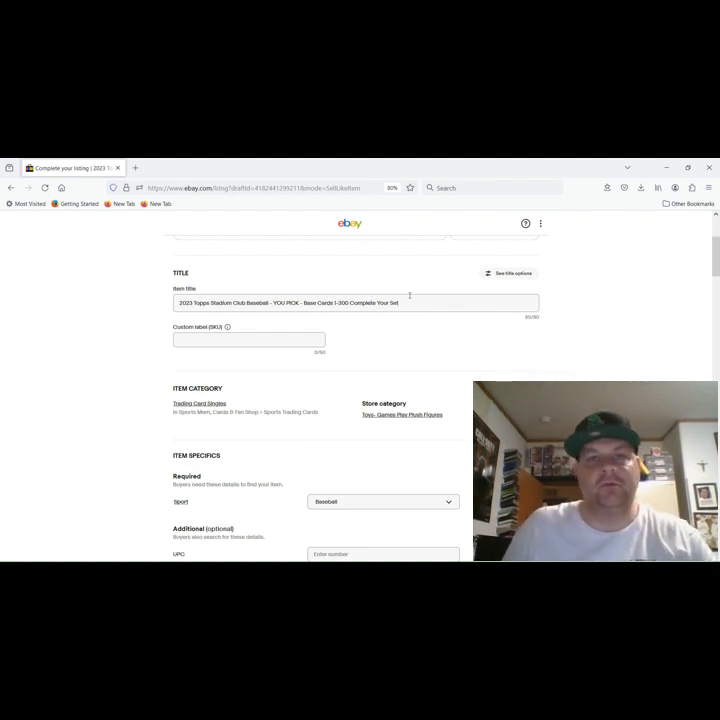
scroll(360, 341, down, 2)
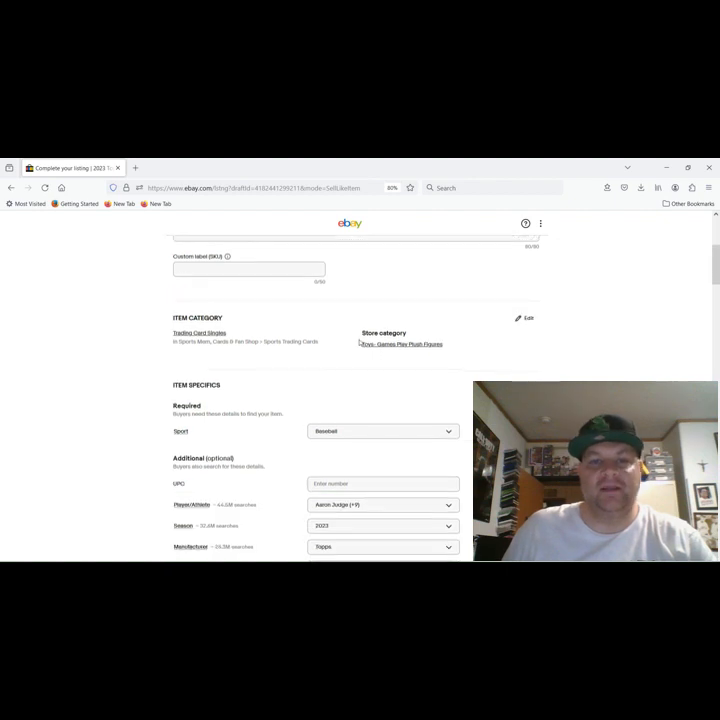
scroll(490, 328, down, 1)
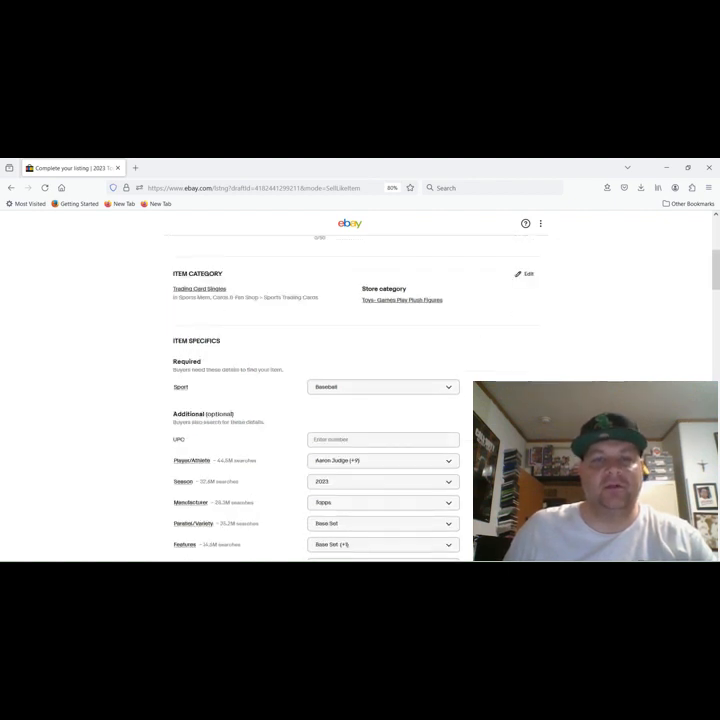
scroll(238, 387, up, 3)
click(195, 338)
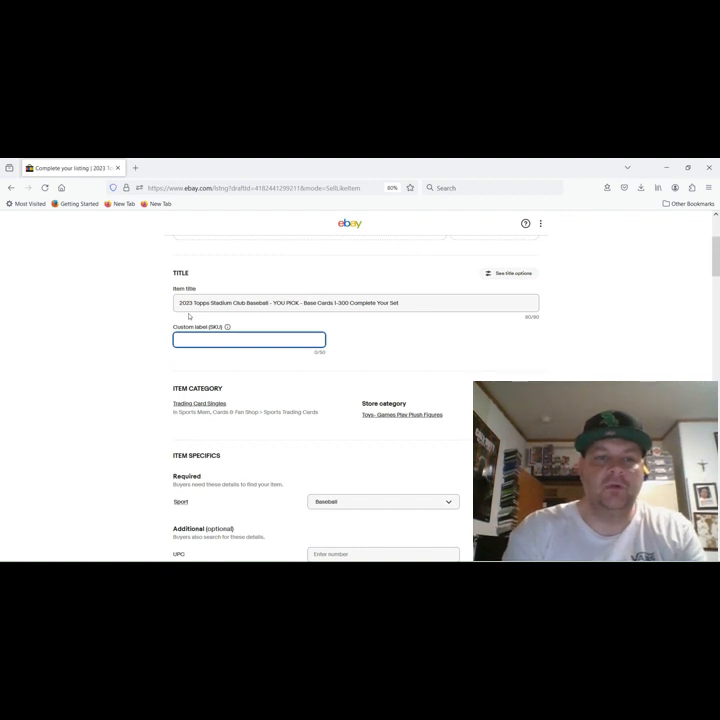
text(CH)
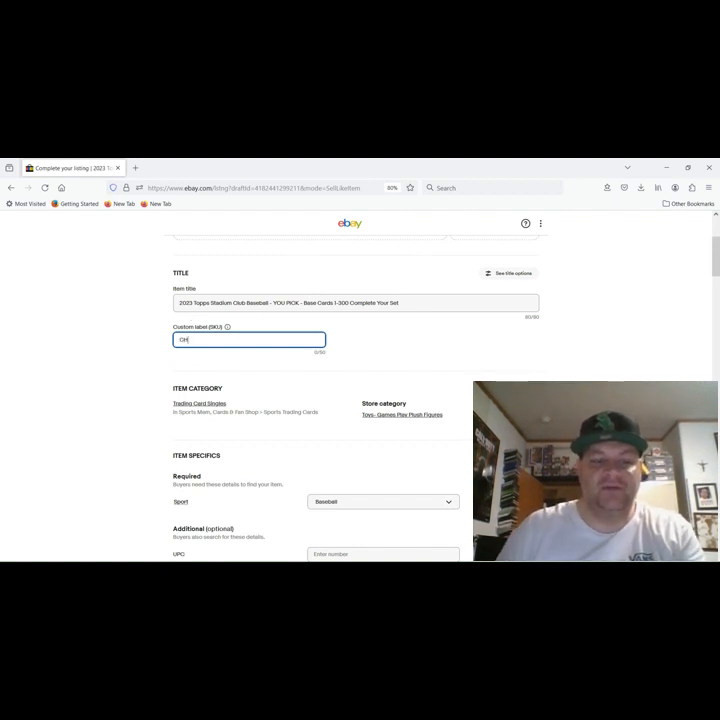
text(I)
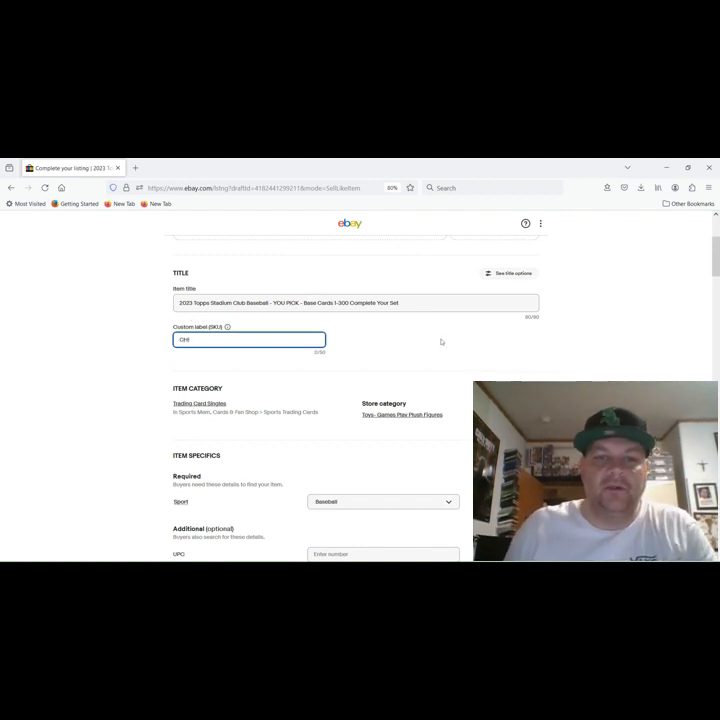
scroll(439, 340, down, 2)
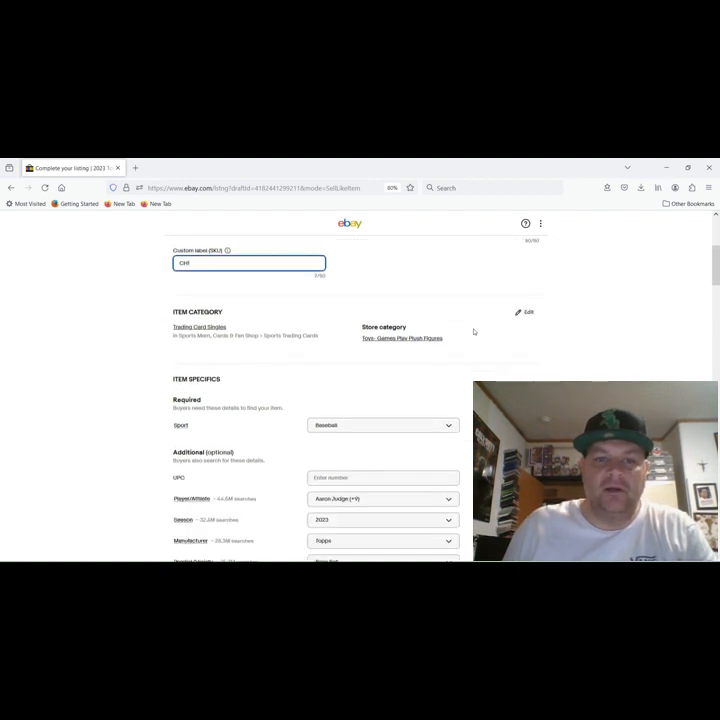
click(474, 333)
Try to set the UPC in the item specifics to "Does not apply".
scroll(520, 350, down, 3)
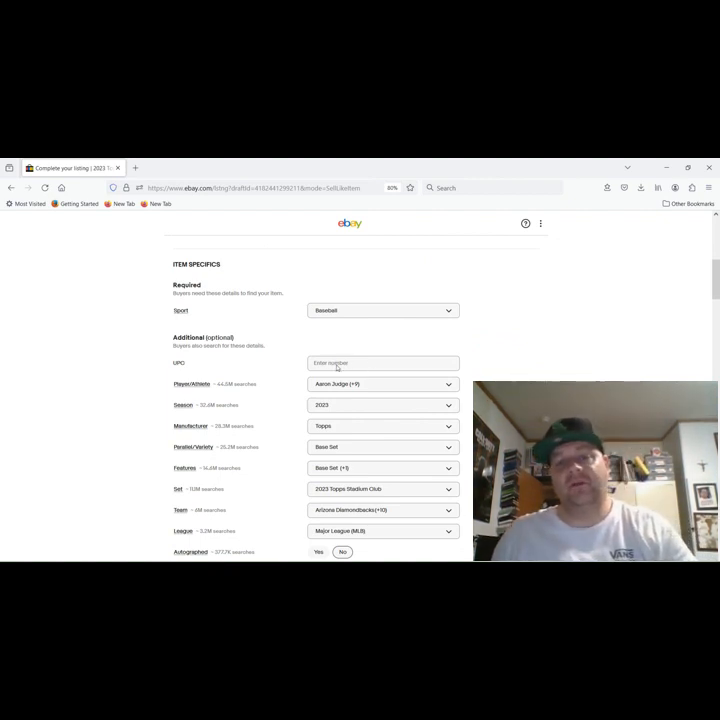
click(337, 363)
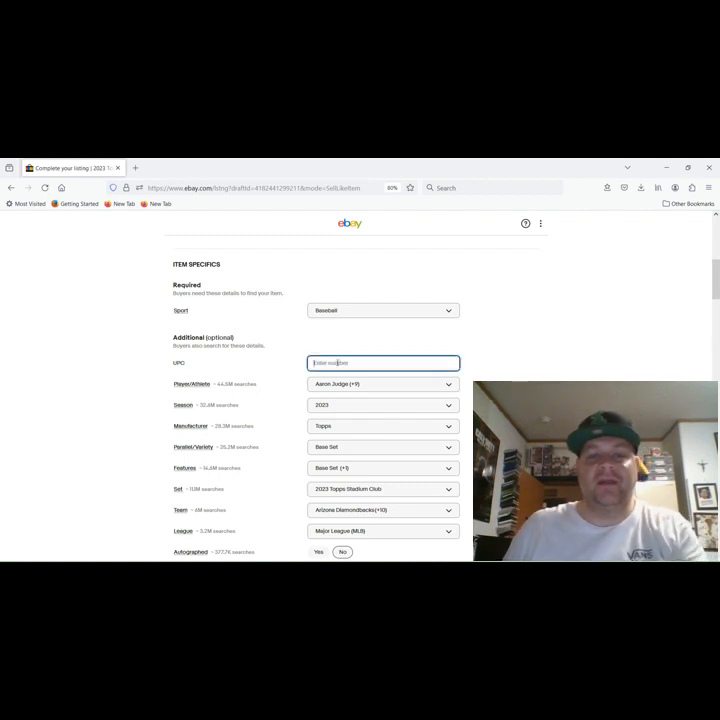
text(Does not)
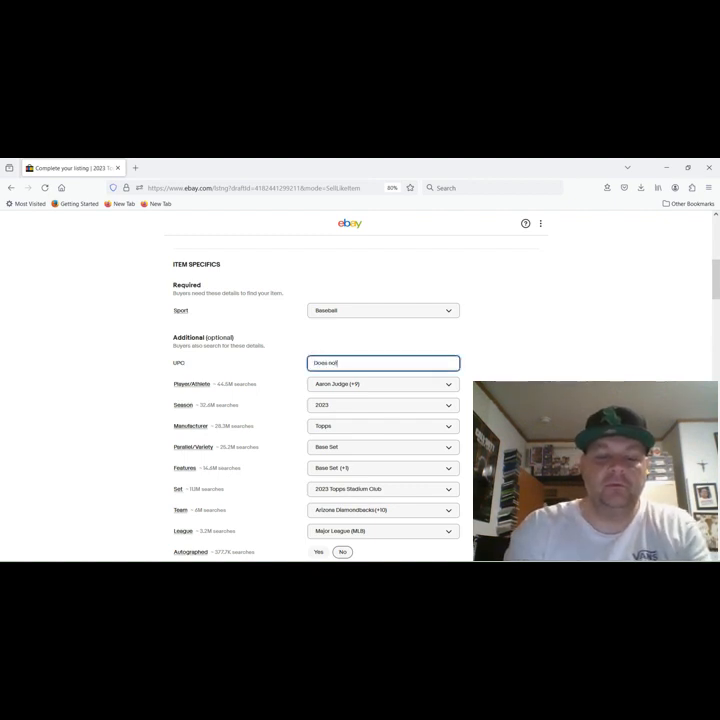
text( apply)
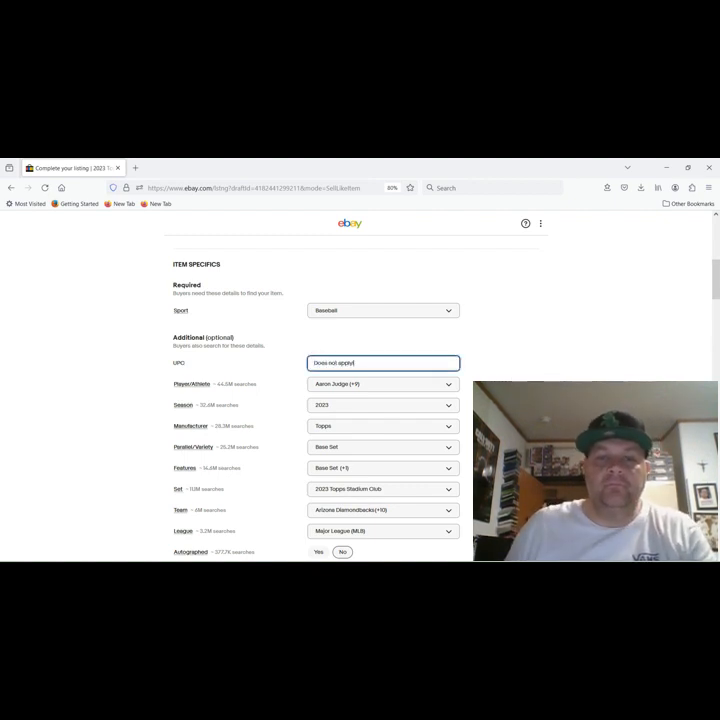
scroll(362, 389, down, 1)
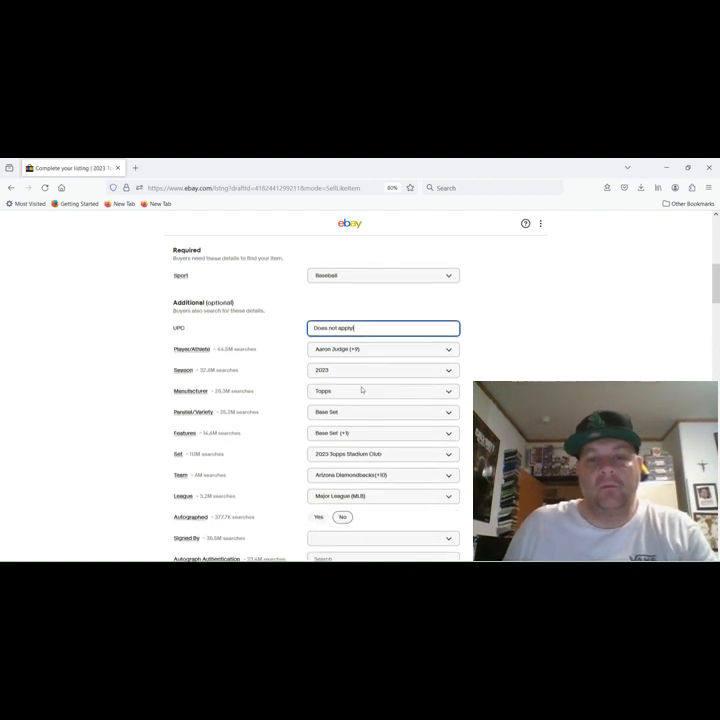
scroll(362, 389, down, 1)
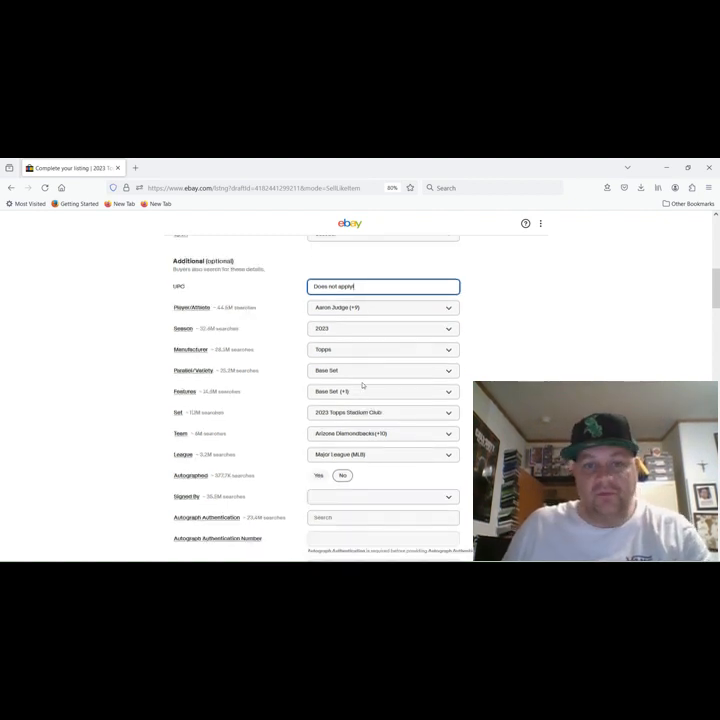
click(363, 385)
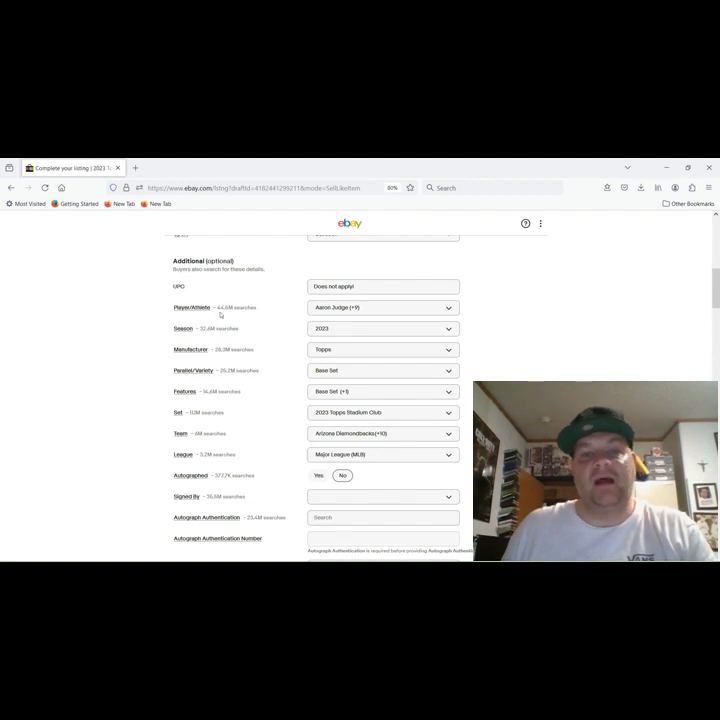
Review the players selected for Player/Athlete in the item specifics, leaving the selection as it is.
mouse_move(228, 315)
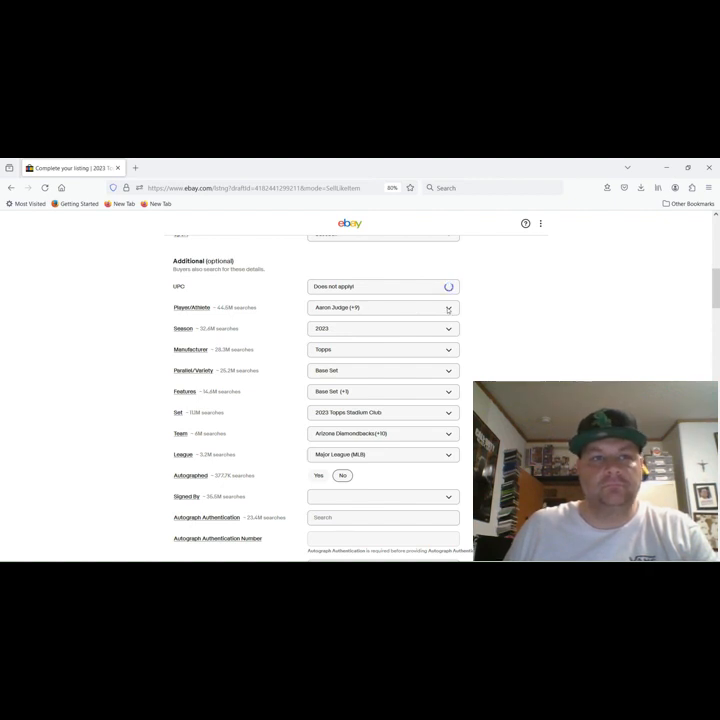
click(448, 310)
click(448, 310)
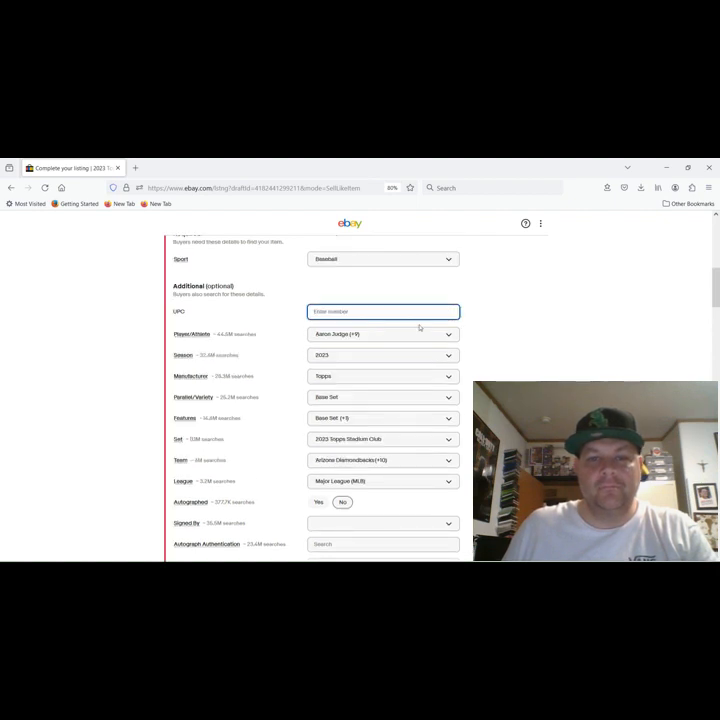
scroll(418, 328, down, 1)
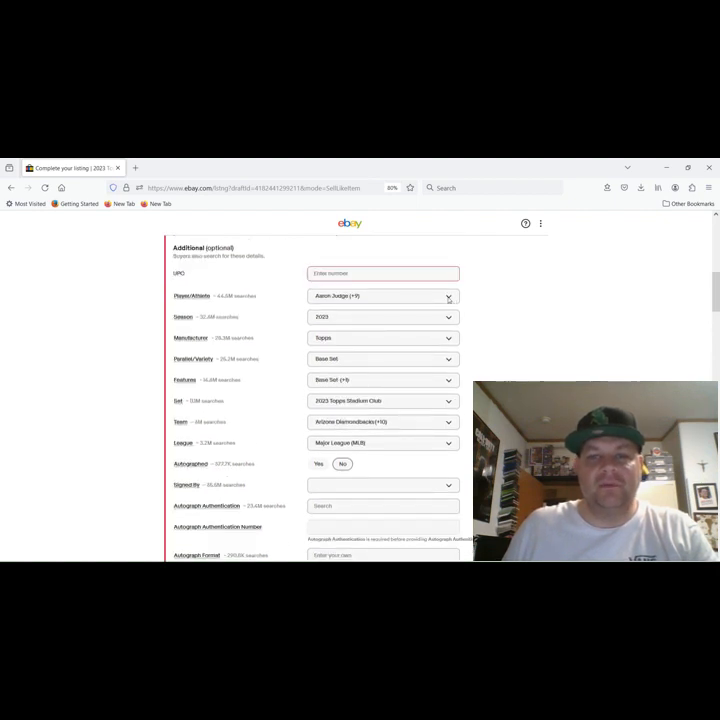
click(448, 298)
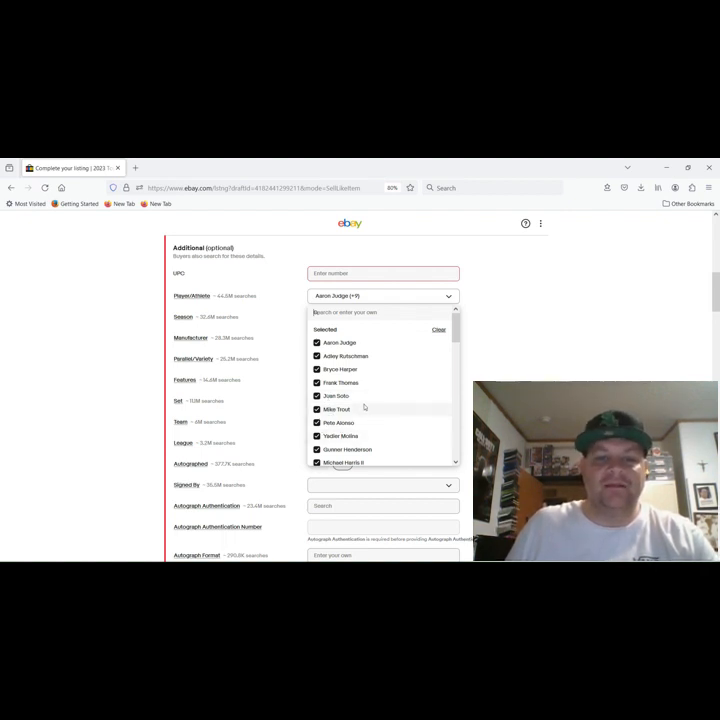
scroll(364, 408, down, 1)
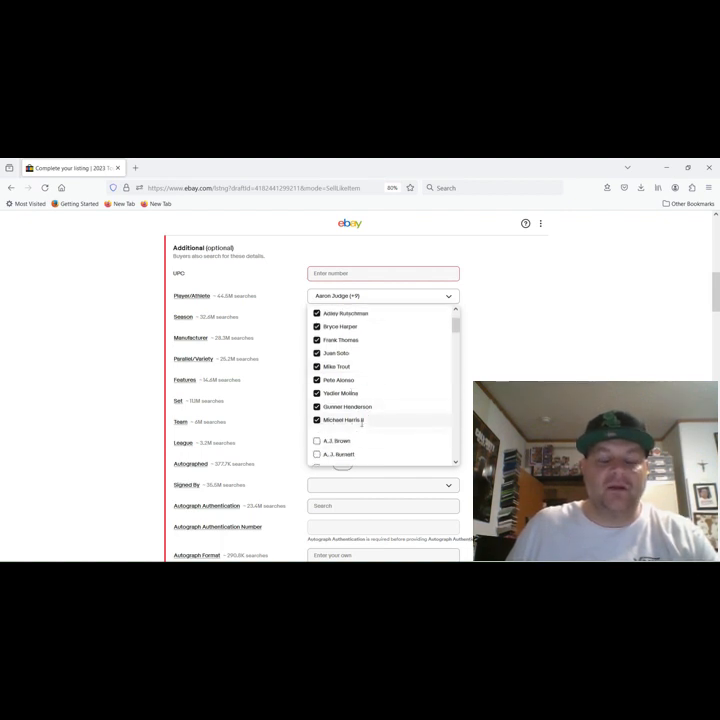
click(520, 308)
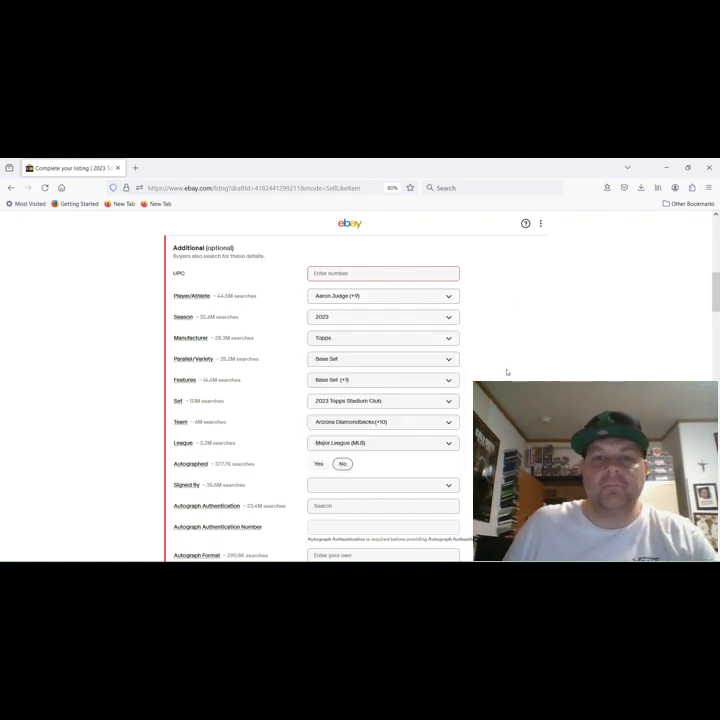
Review the teams selected for Team in the item specifics, leaving the selection as it is.
scroll(507, 372, down, 1)
scroll(505, 372, down, 1)
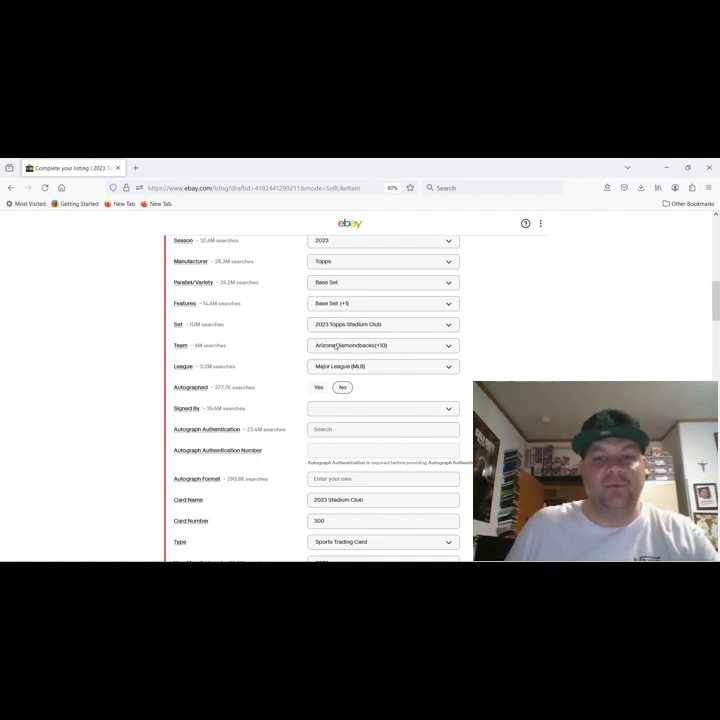
mouse_move(190, 350)
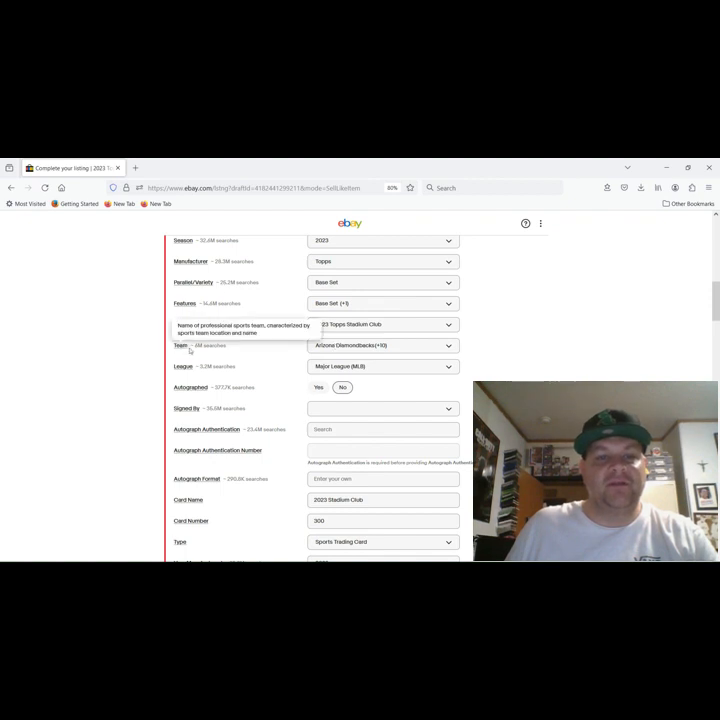
click(454, 347)
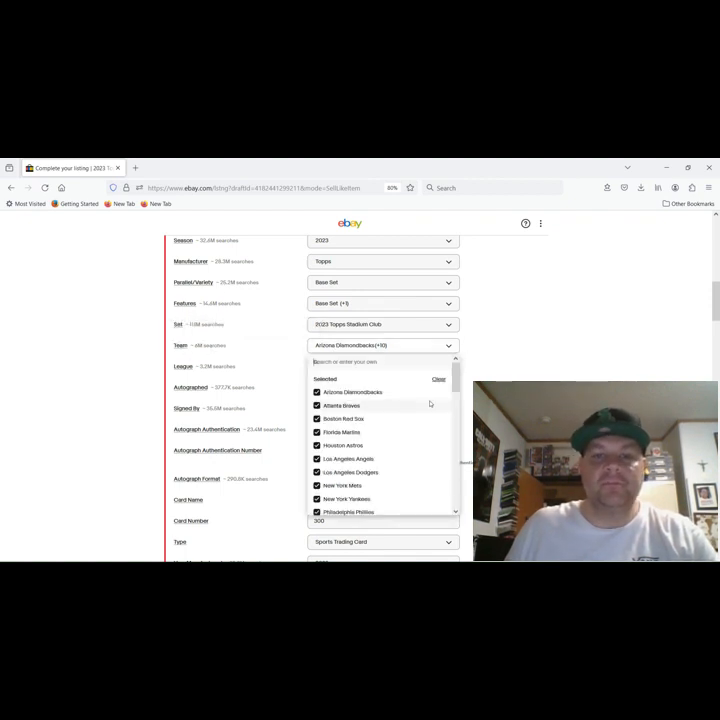
scroll(429, 405, down, 2)
scroll(413, 401, up, 2)
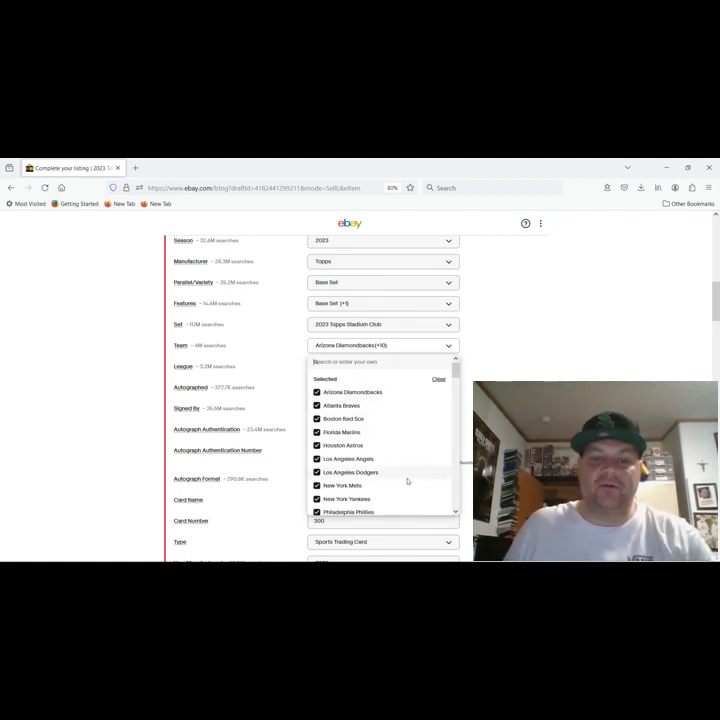
scroll(406, 479, down, 1)
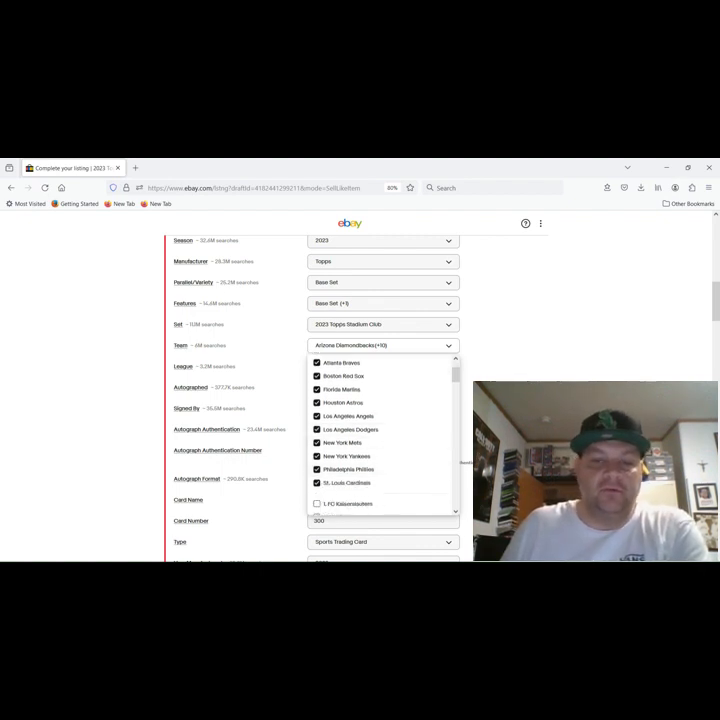
click(520, 445)
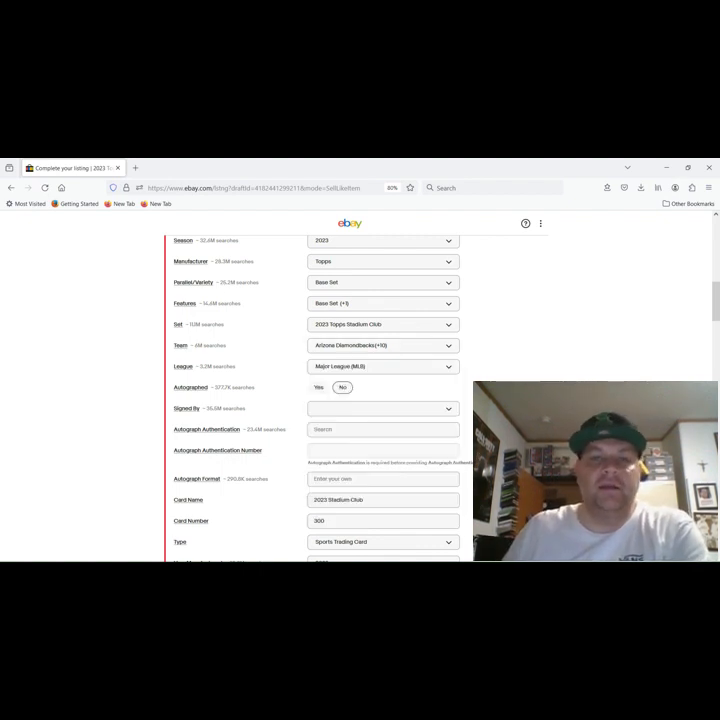
Review the remaining item specifics without changing them and open the listing's variations for editing.
scroll(310, 400, down, 3)
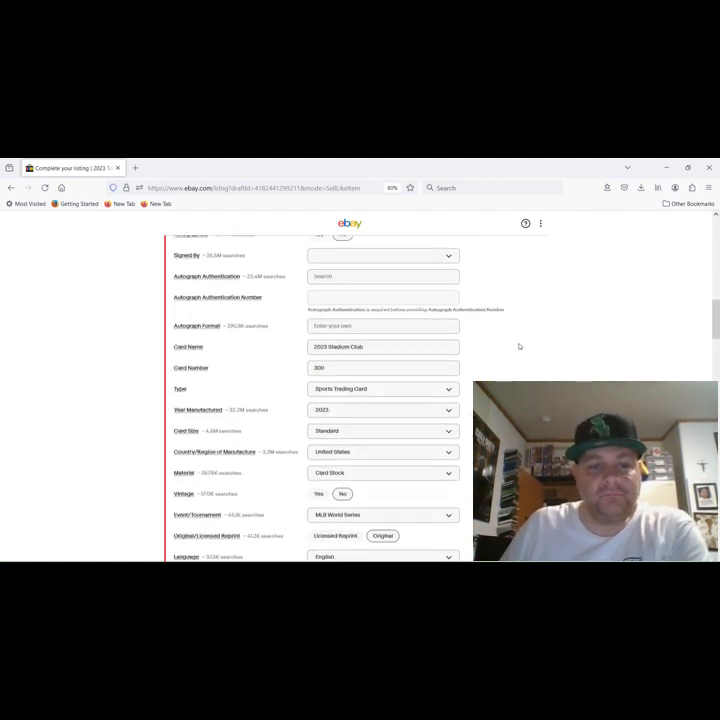
scroll(380, 392, down, 2)
scroll(380, 393, down, 4)
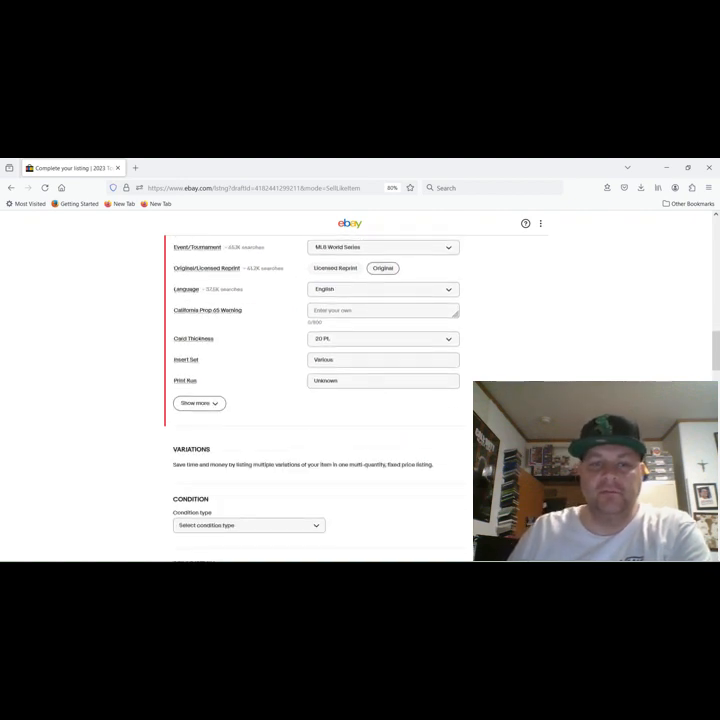
scroll(490, 368, down, 3)
scroll(490, 370, up, 1)
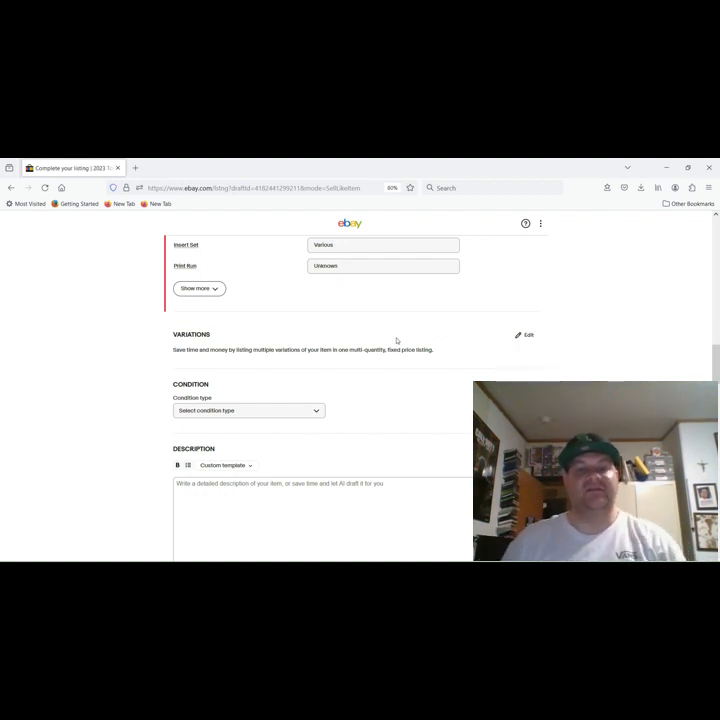
click(525, 335)
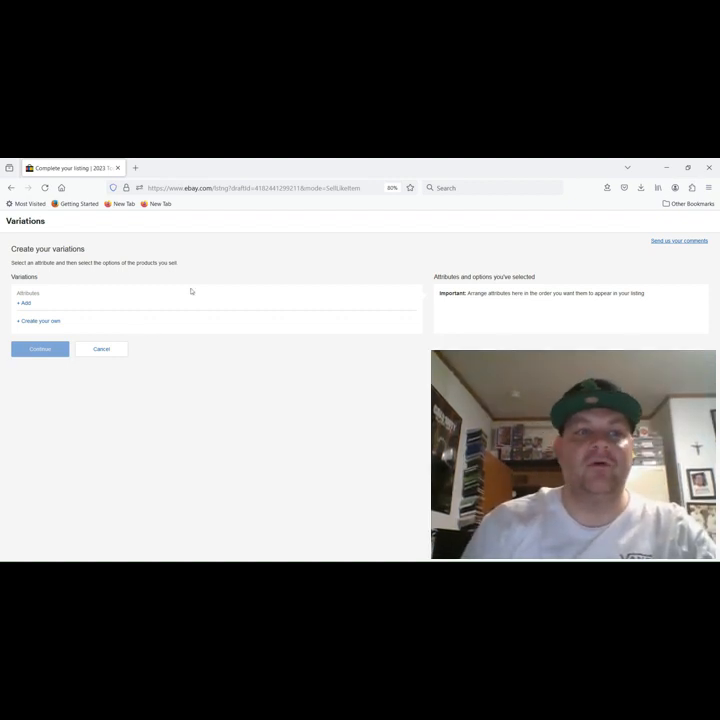
Add a custom variation attribute named "2023 Stadium Club Cards" and start creating a custom option for it.
click(25, 304)
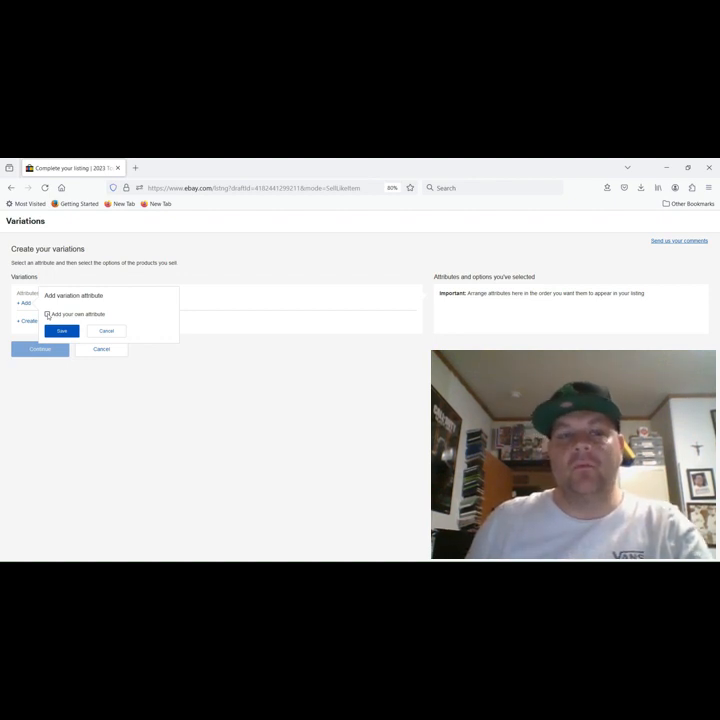
click(48, 316)
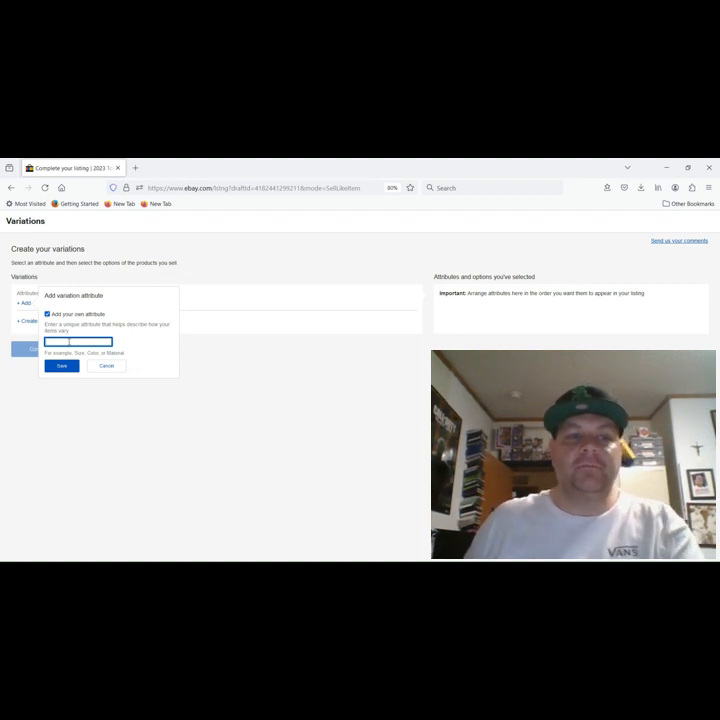
text(2023 Sta)
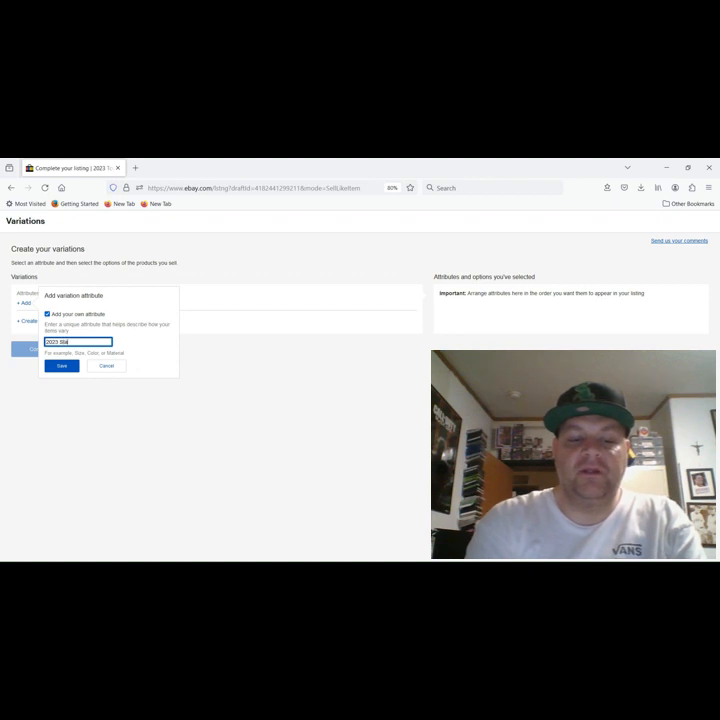
text(dium Club)
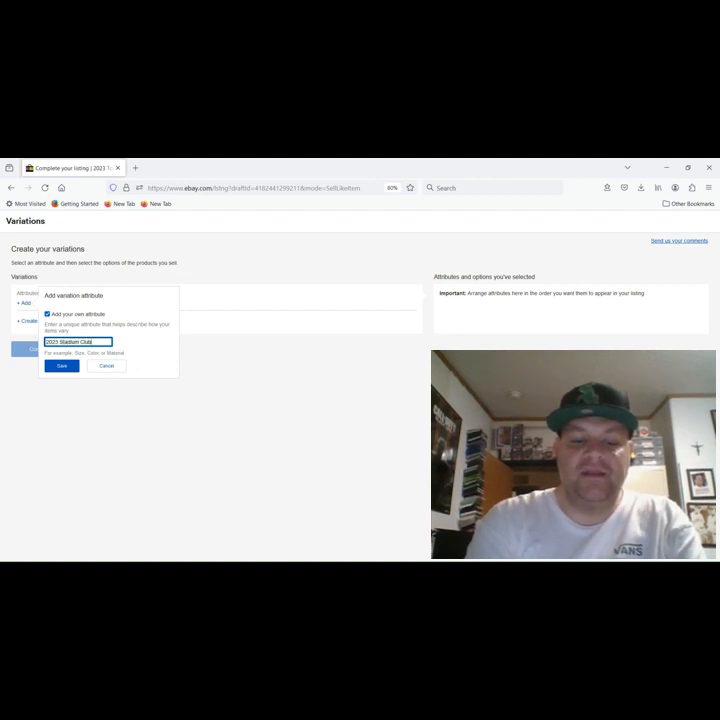
text( Cl)
text(ards)
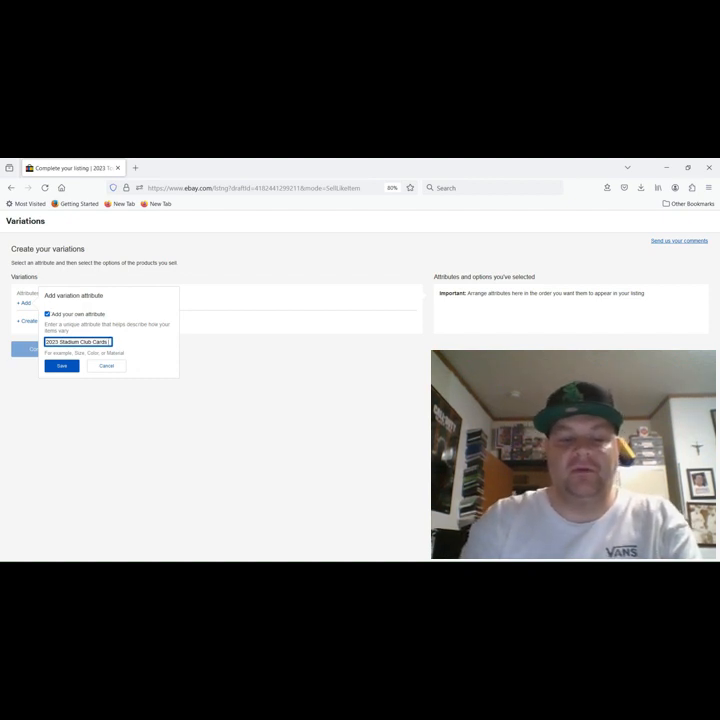
key(BackSpace)
key(BackSpace)
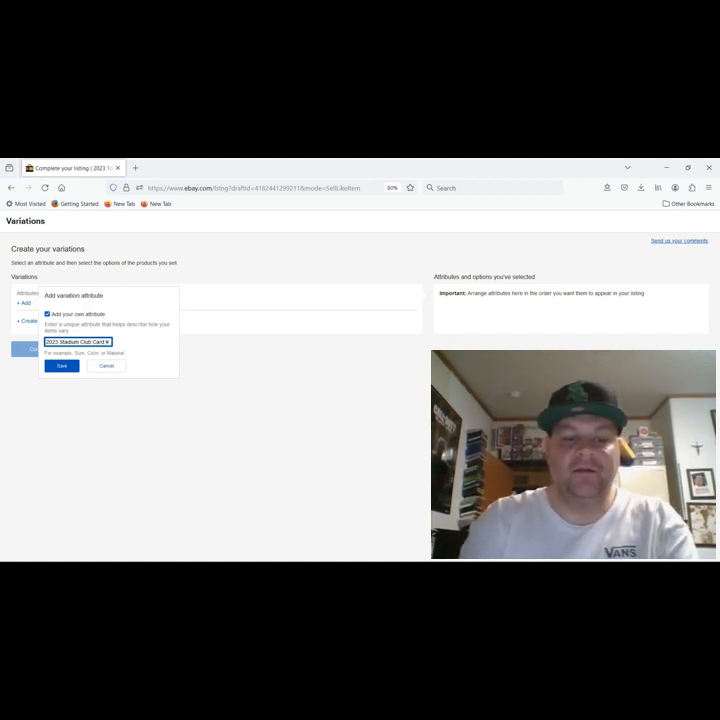
key(BackSpace)
key(BackSpace)
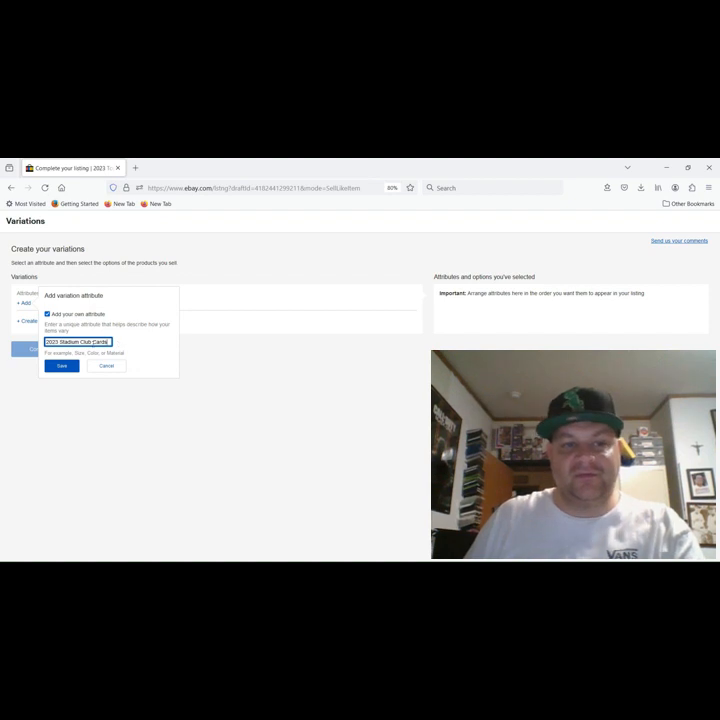
click(68, 368)
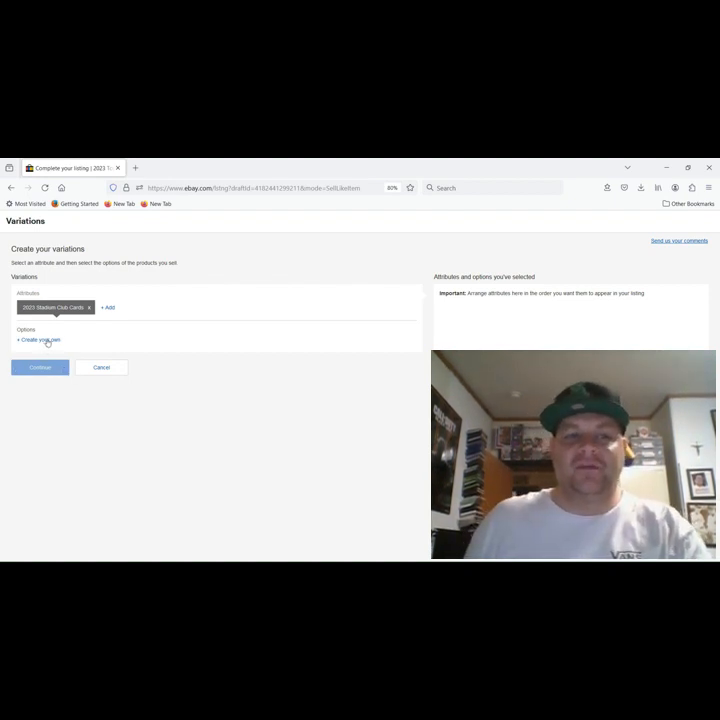
click(47, 341)
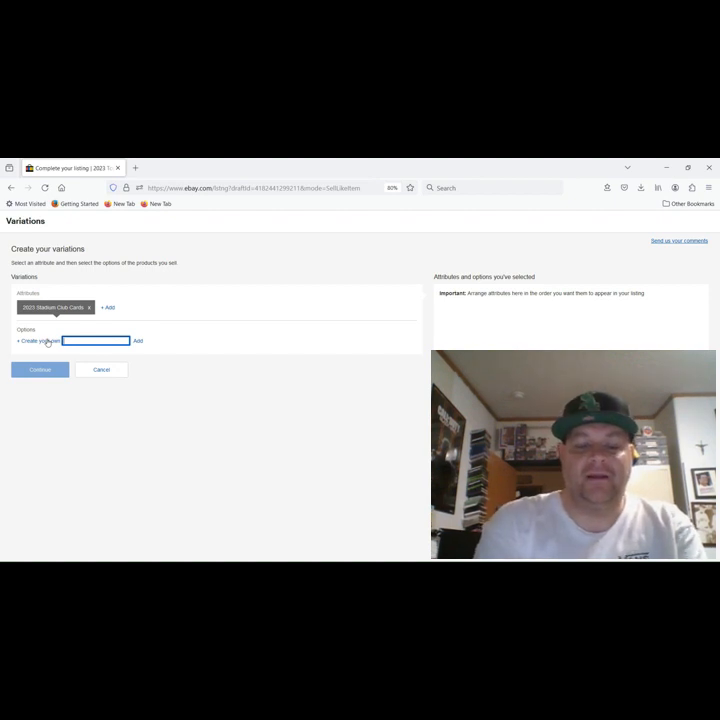
text(anchine)
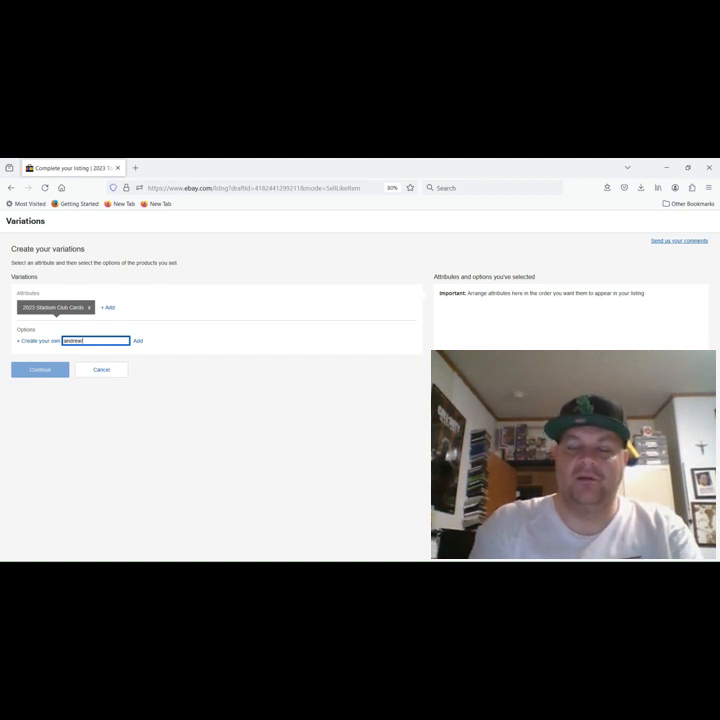
key(BackSpace)
key(BackSpace)
key(BackSpace)
key(BackSpace)
key(BackSpace)
key(BackSpace)
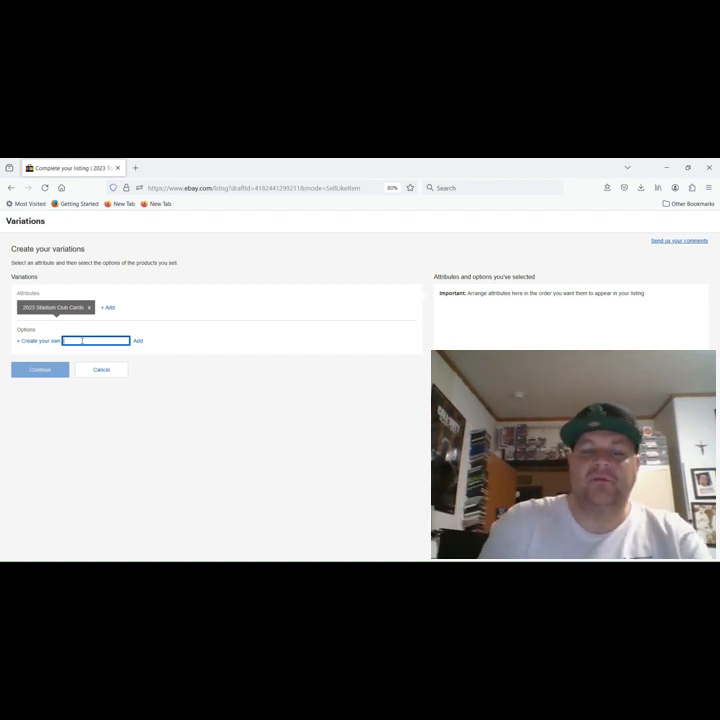
Add the custom option "37 Joe Musgrove - San Diego Padres" to the 2023 Stadium Club Cards attribute.
text(57)
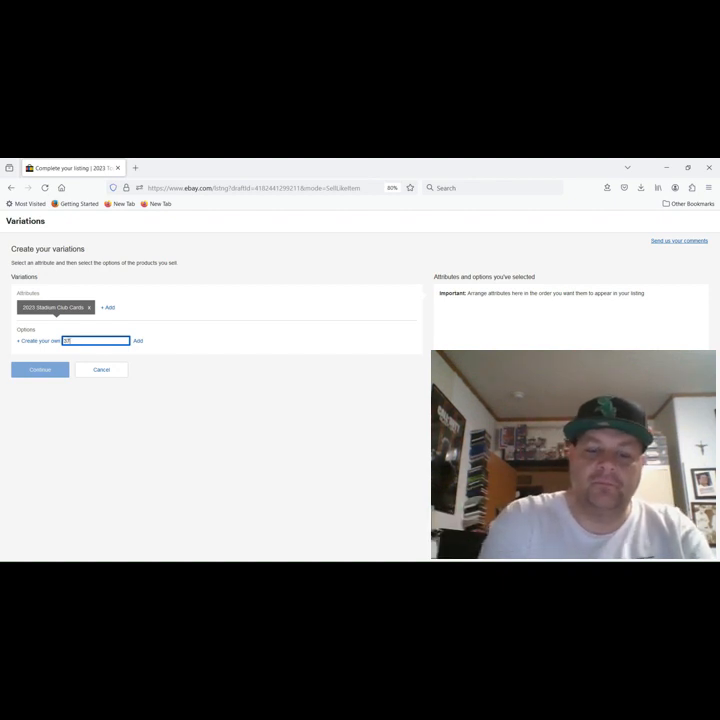
text( Jo)
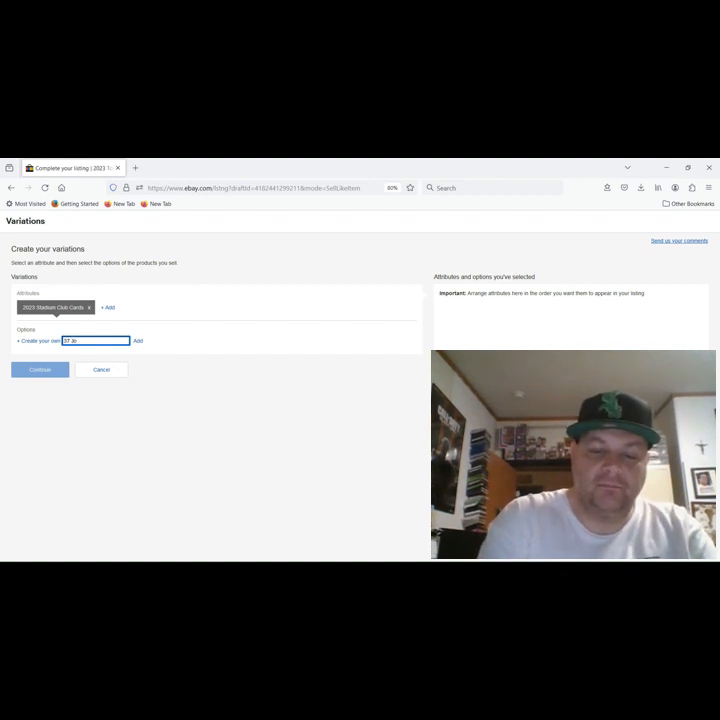
text(e Mu)
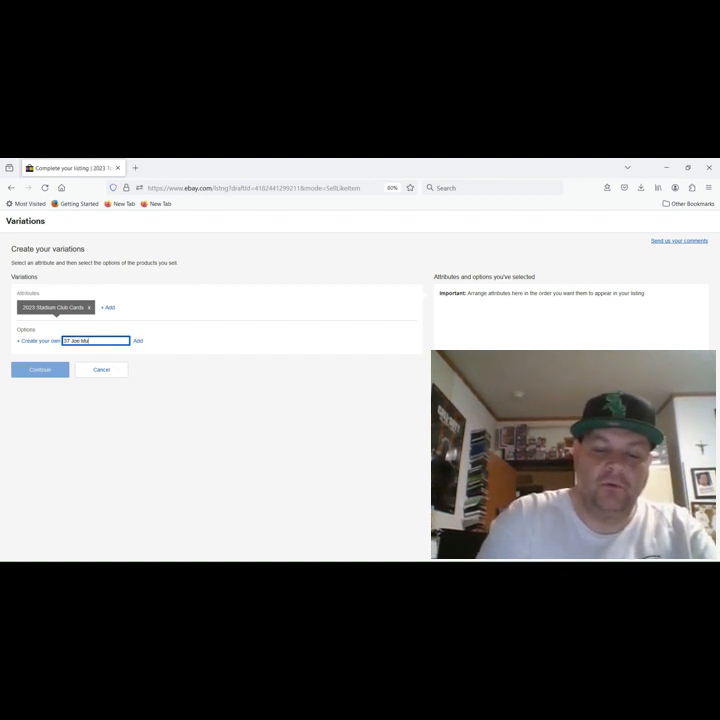
text(sgrave)
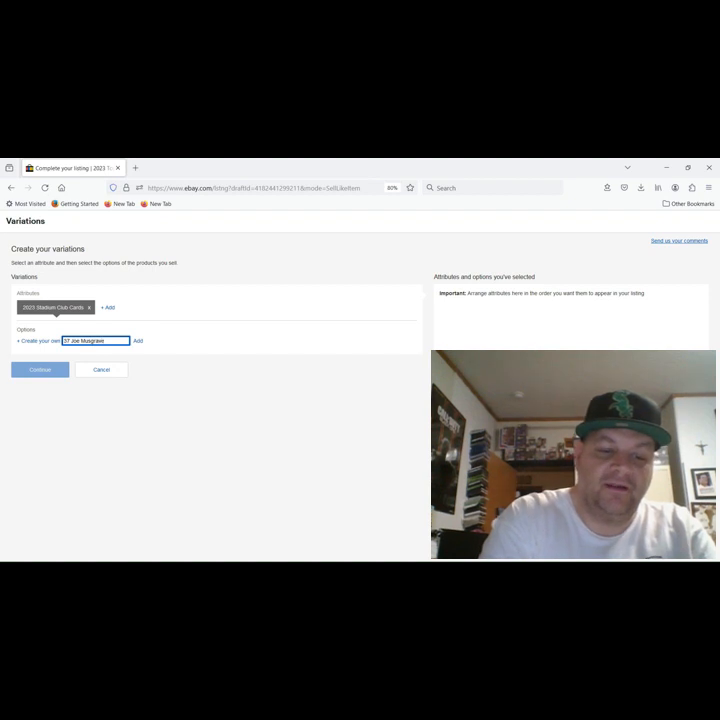
key(BackSpace)
key(BackSpace)
key(BackSpace)
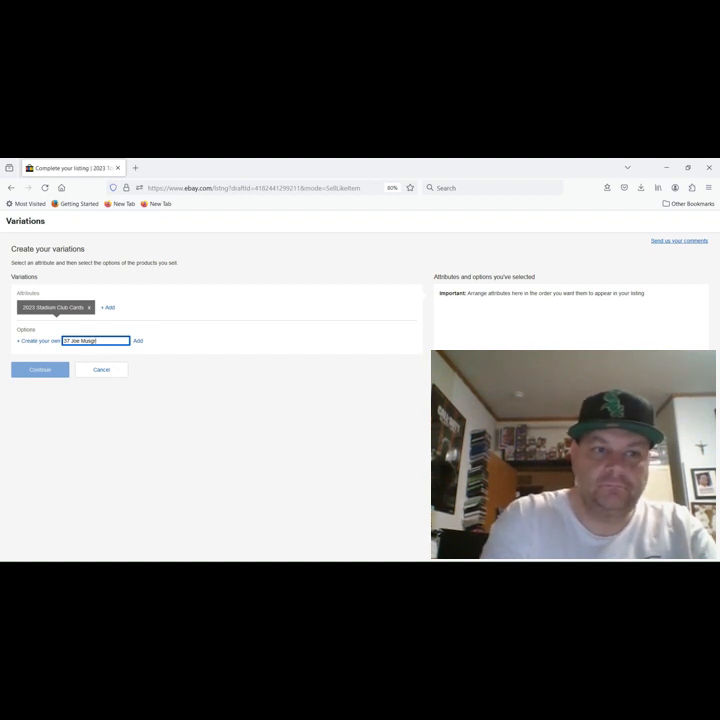
text(ove)
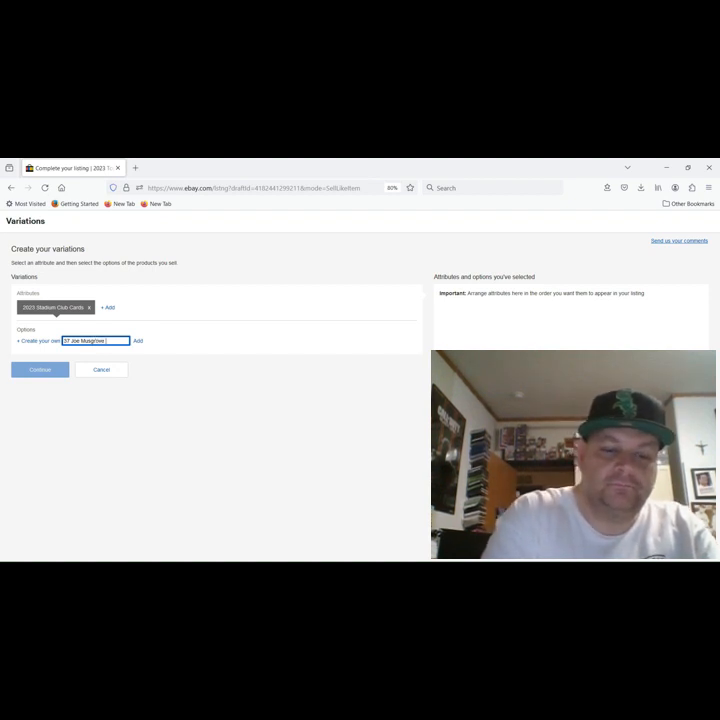
text( -)
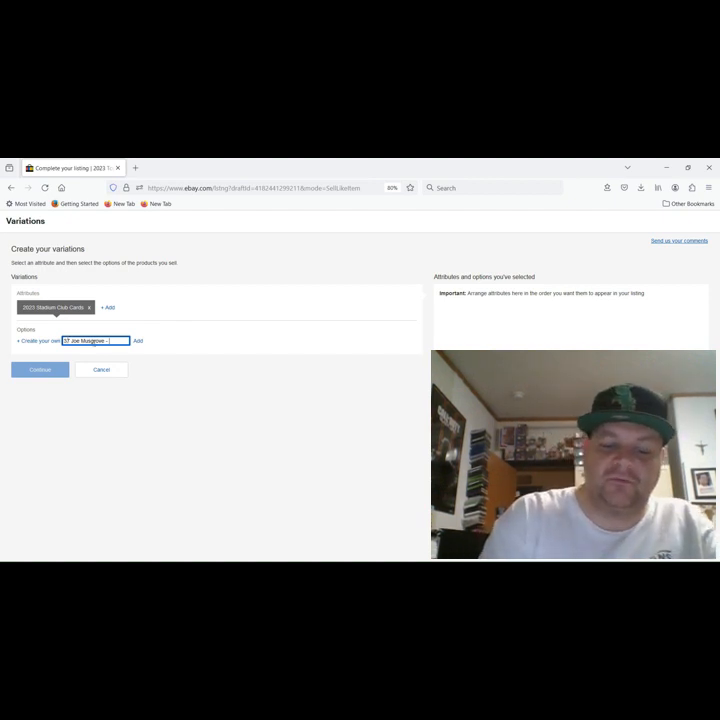
text(San)
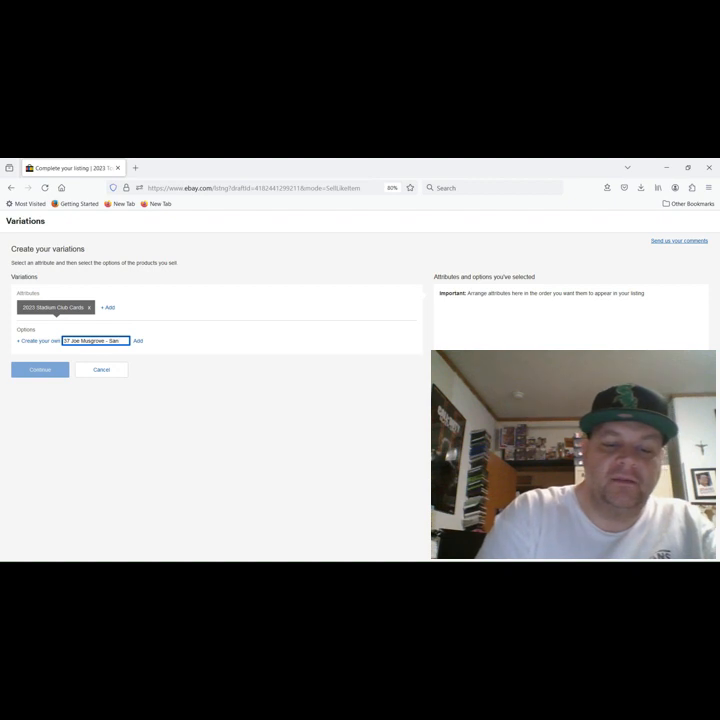
text( Die)
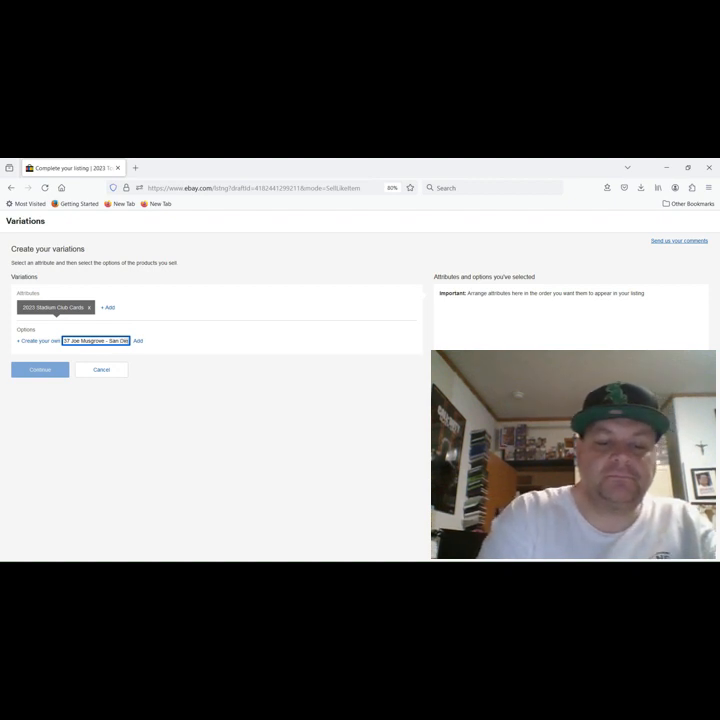
text(go Padres)
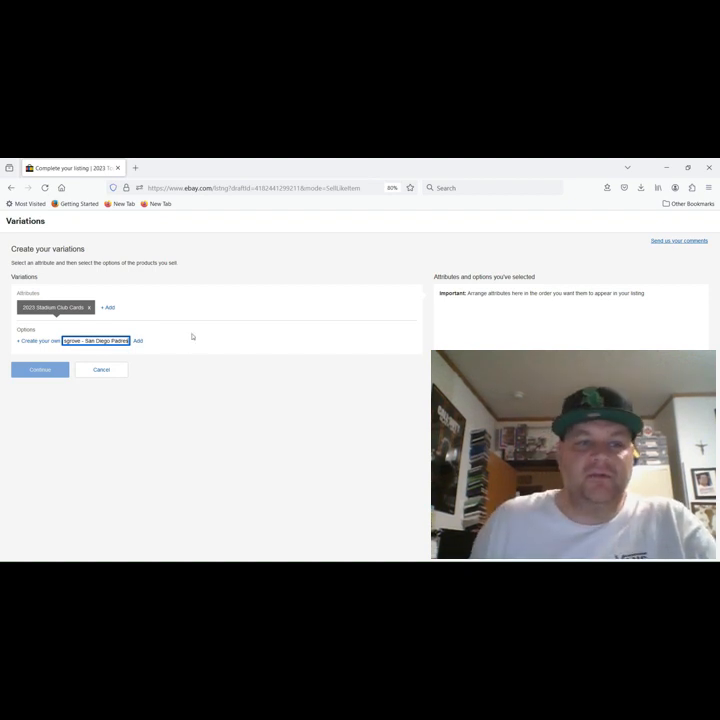
click(139, 342)
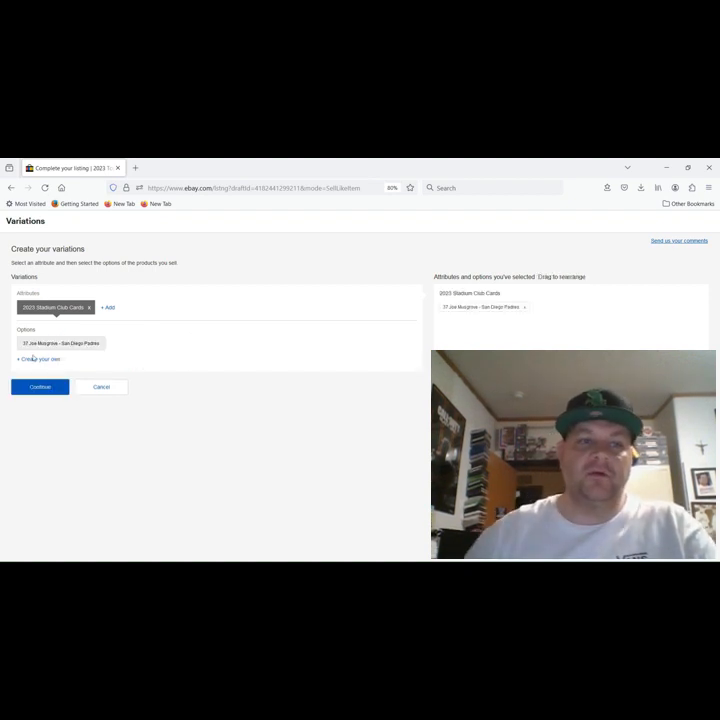
Add the custom option "199 Aaron Nola - Philadelpia Phillies" to the 2023 Stadium Club Cards attribute.
click(33, 362)
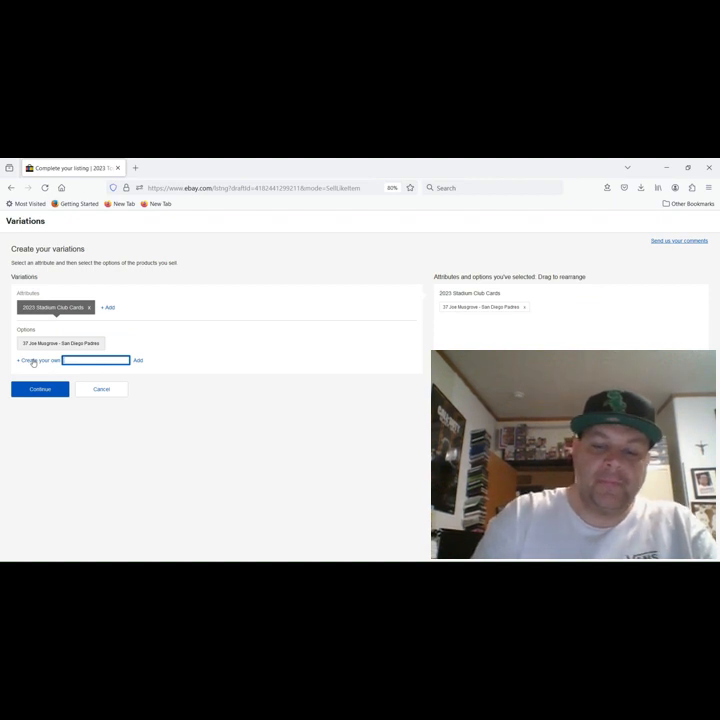
text(188)
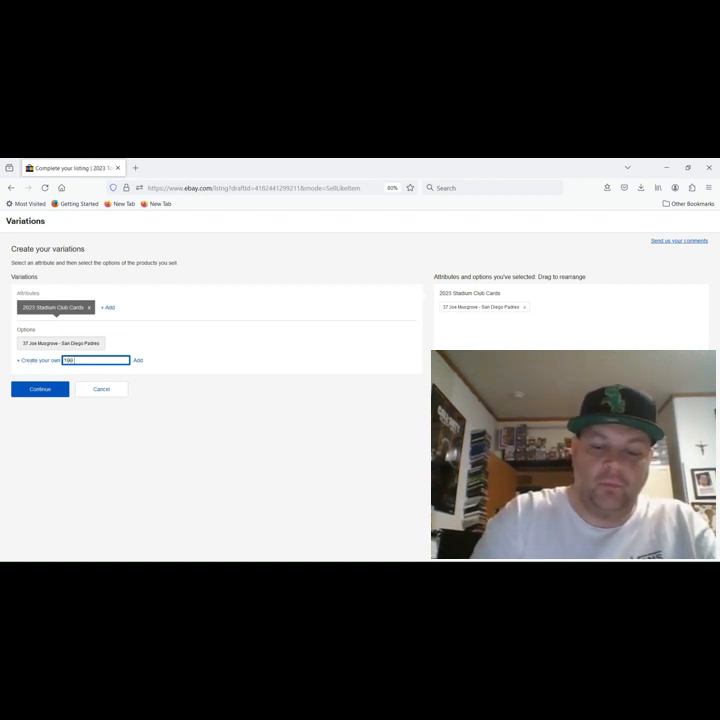
text( Aaron)
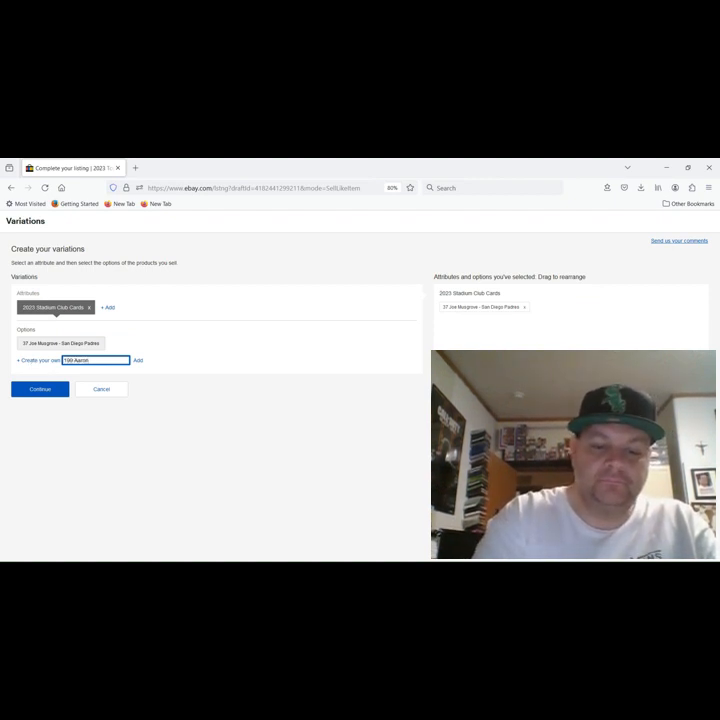
text( Nola)
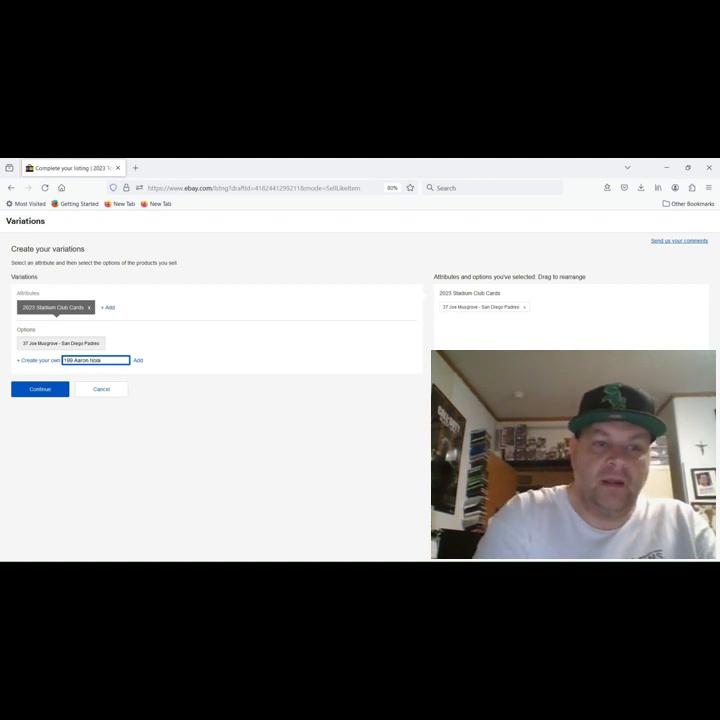
text( - Phi)
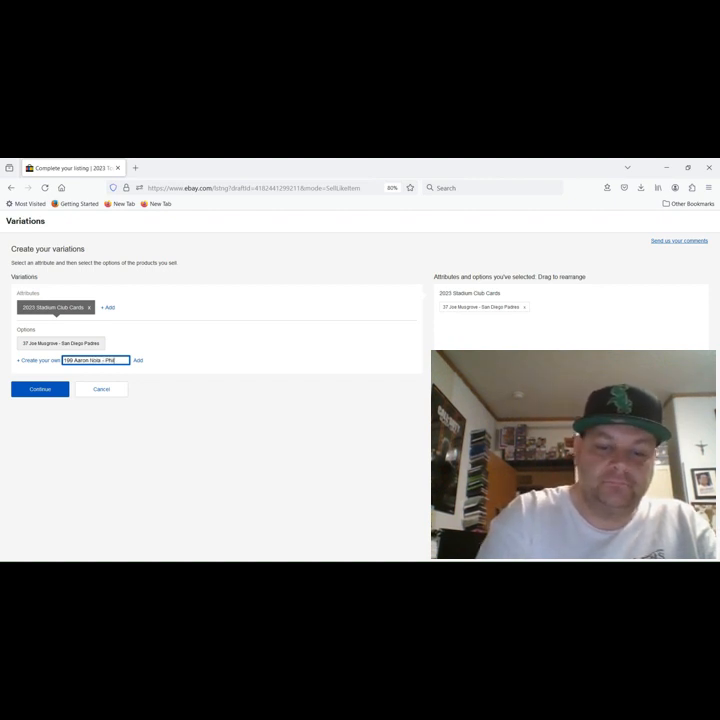
text(ladelp)
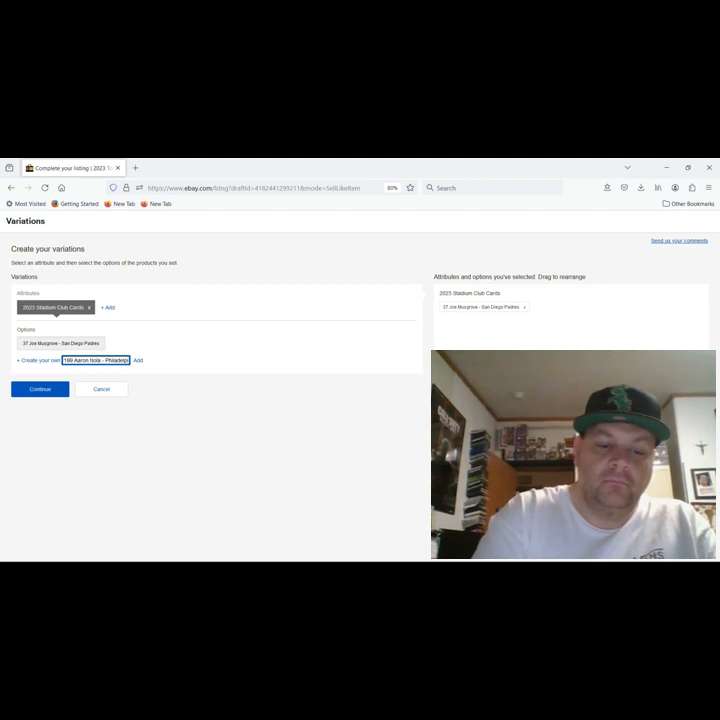
text(hi)
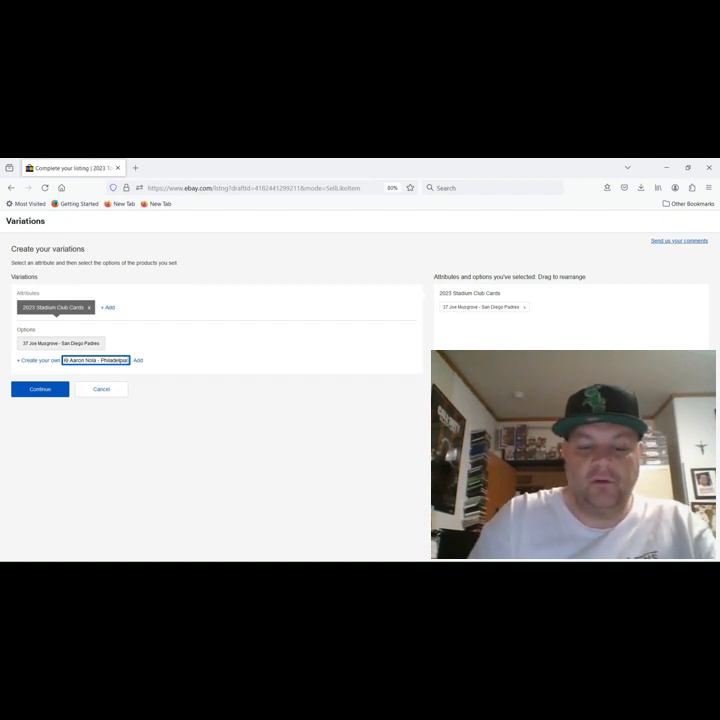
text(a Phillie)
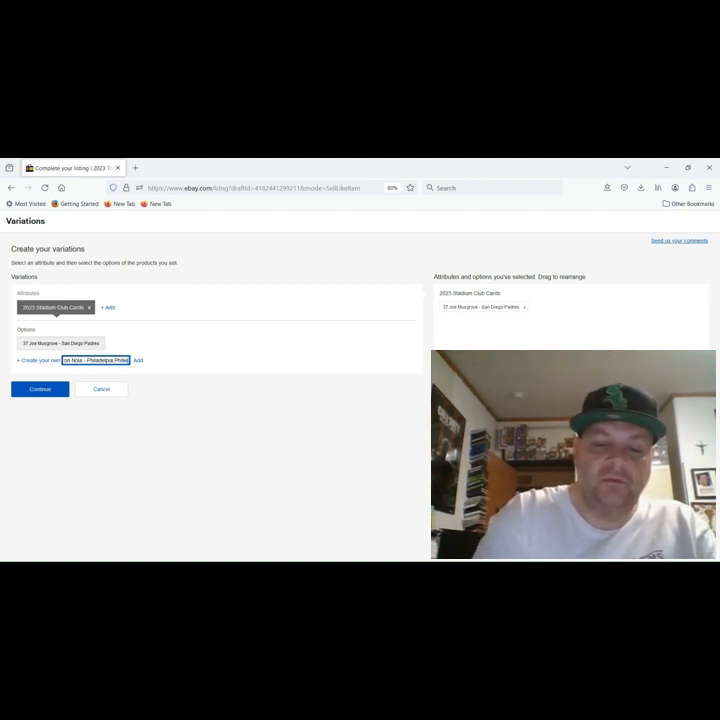
text(s)
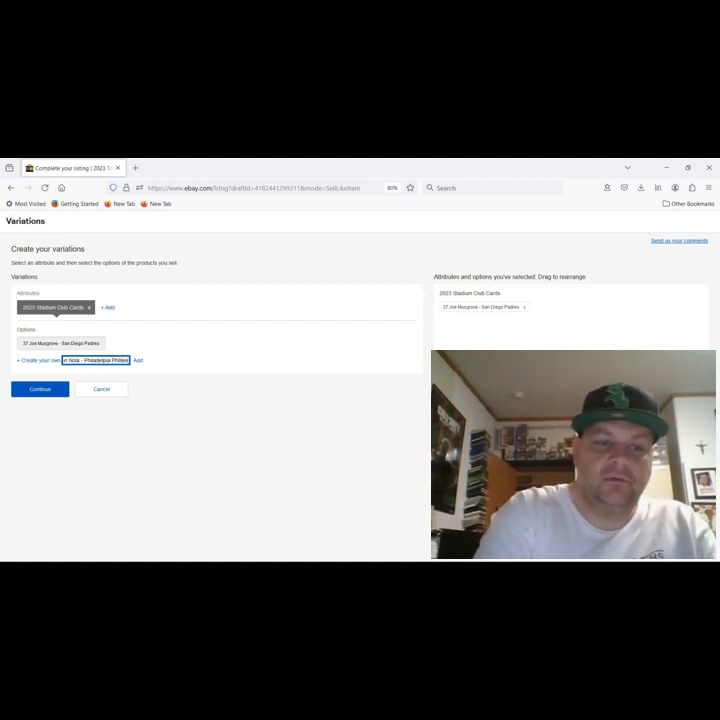
click(139, 361)
Add the custom option "297 Jacob DeGrom - Texas Rangers / Mets" to the 2023 Stadium Club Cards attribute.
click(30, 362)
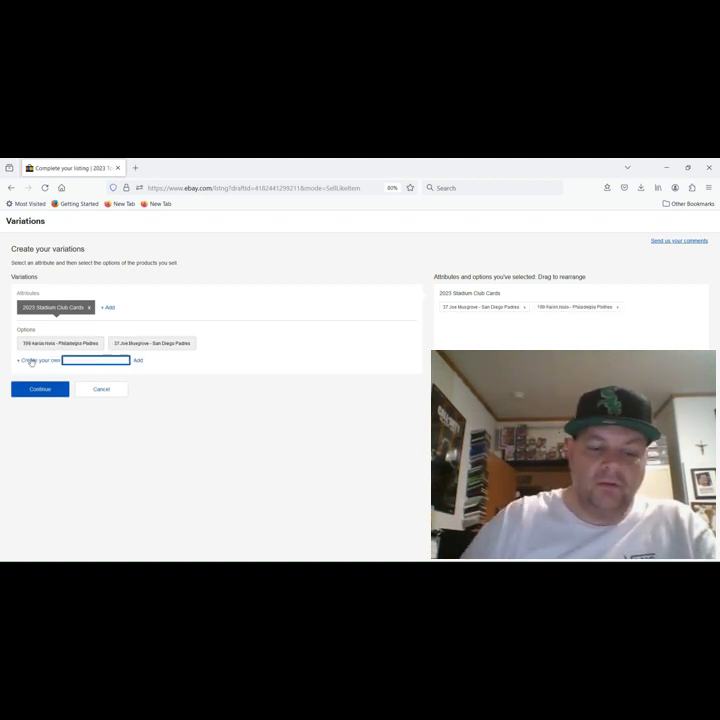
text(287 J)
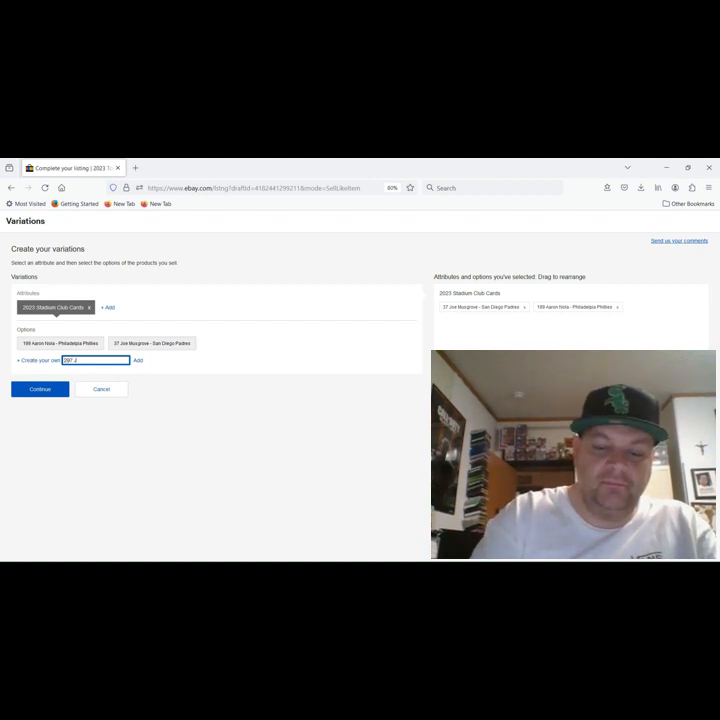
text(acob)
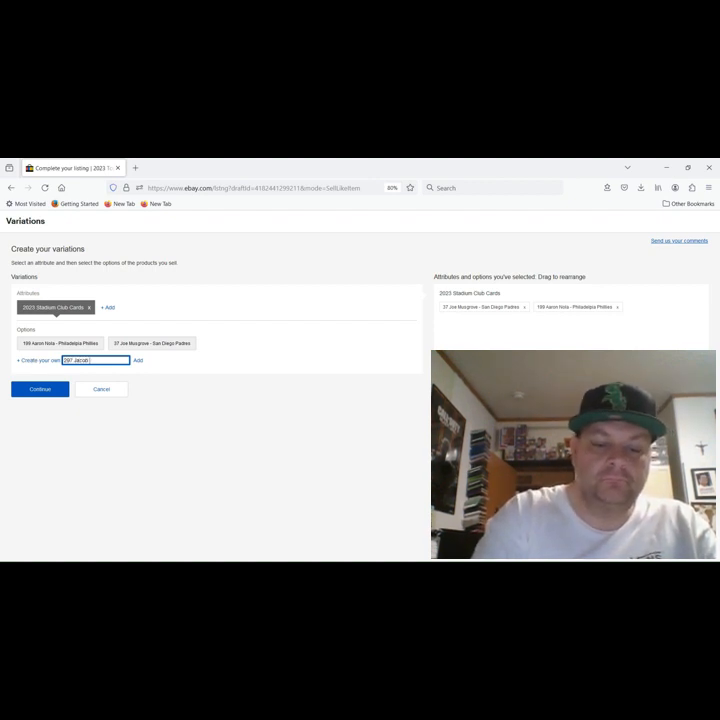
text( De)
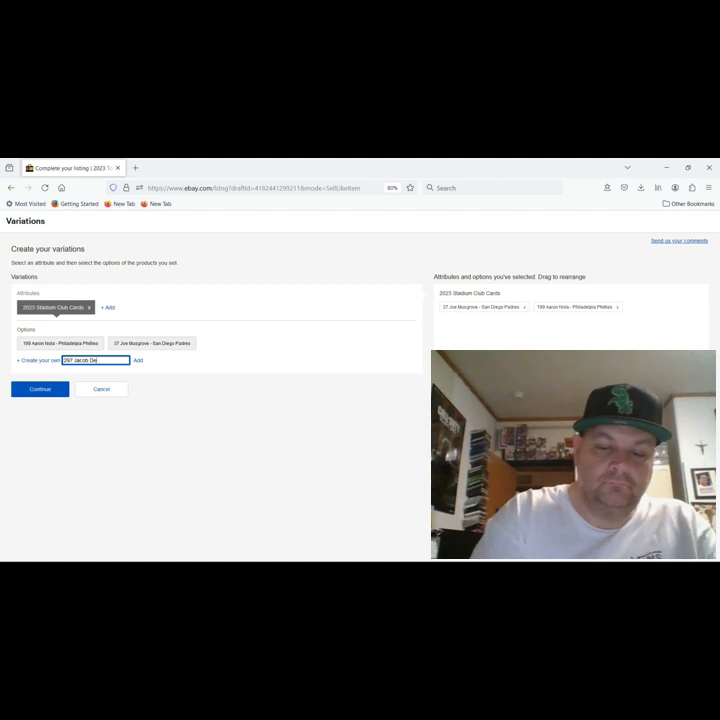
text(Srom -)
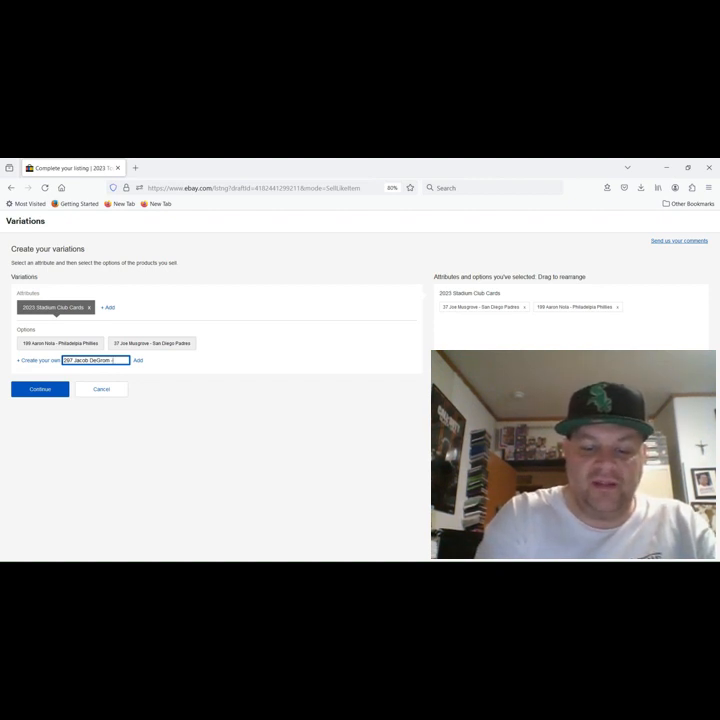
text(Tex)
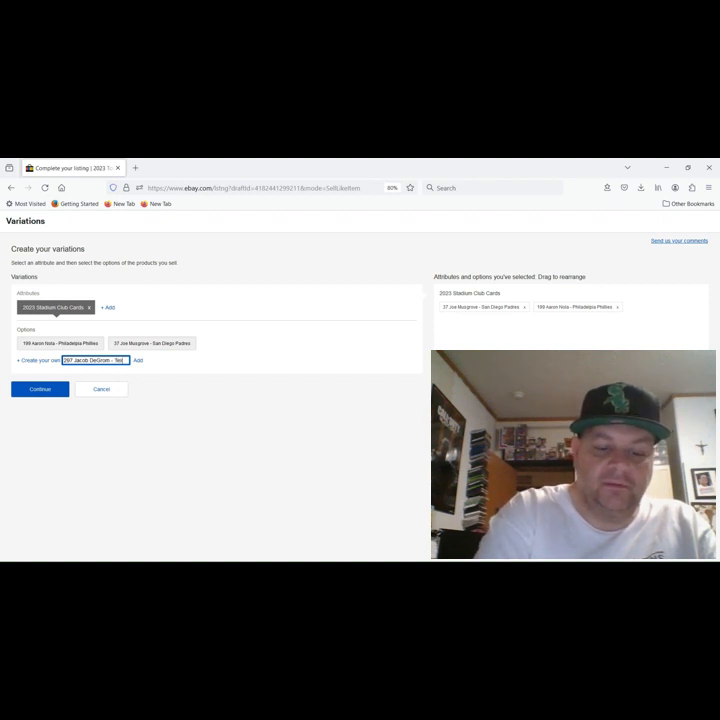
text(as R)
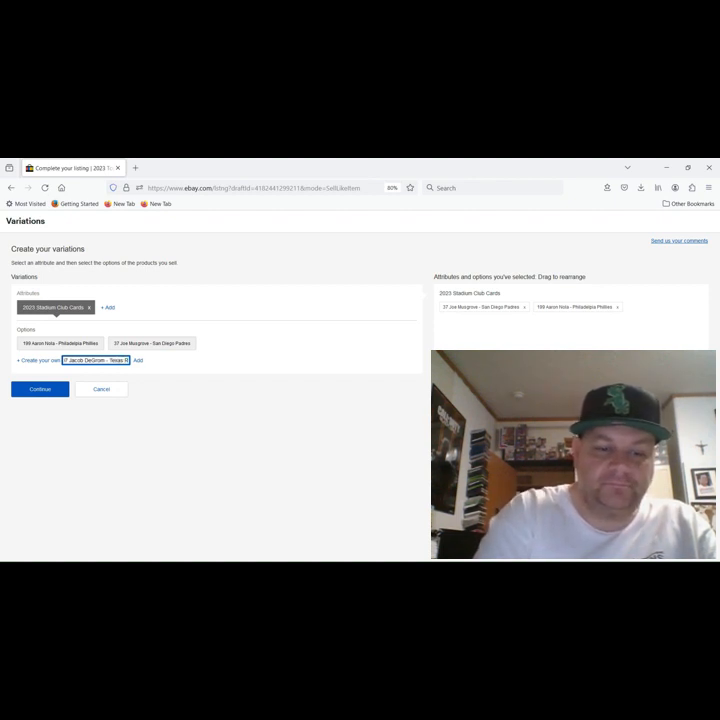
text(angers)
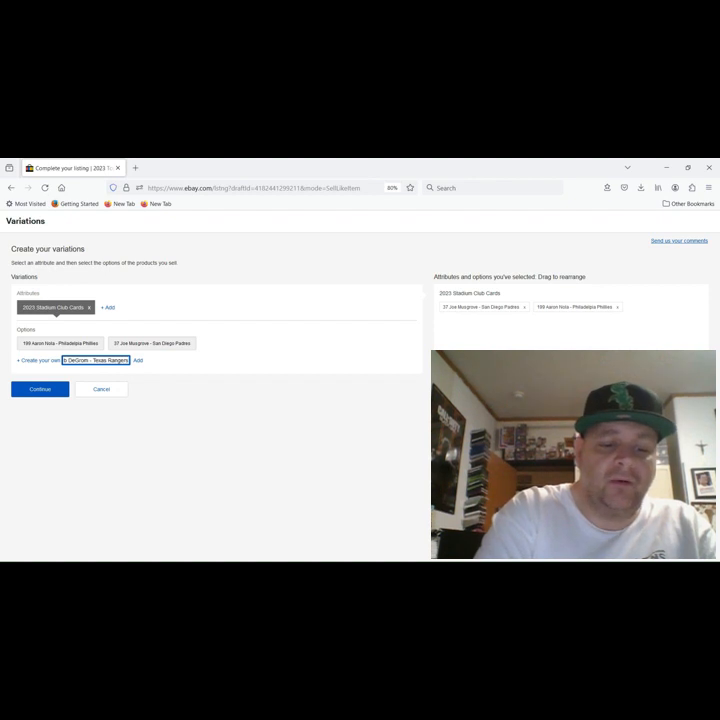
text( /)
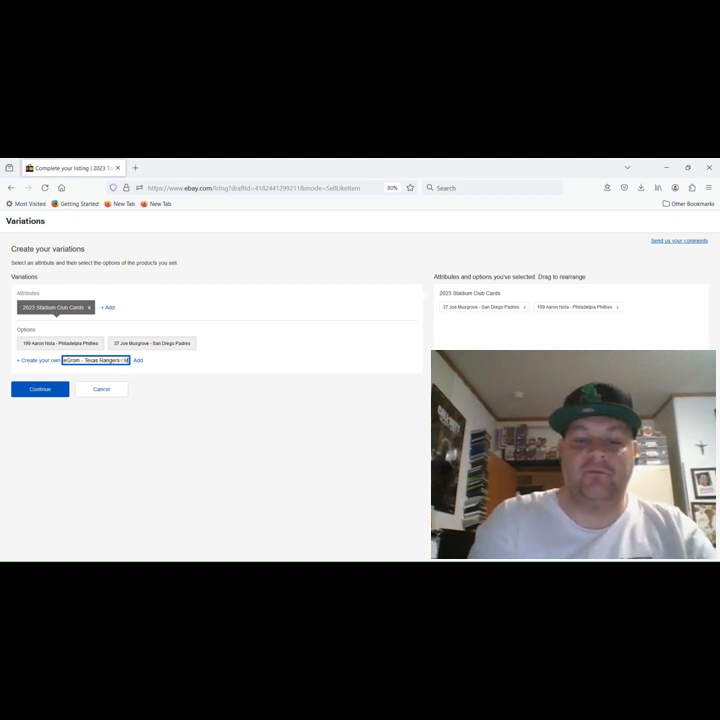
text(Mets)
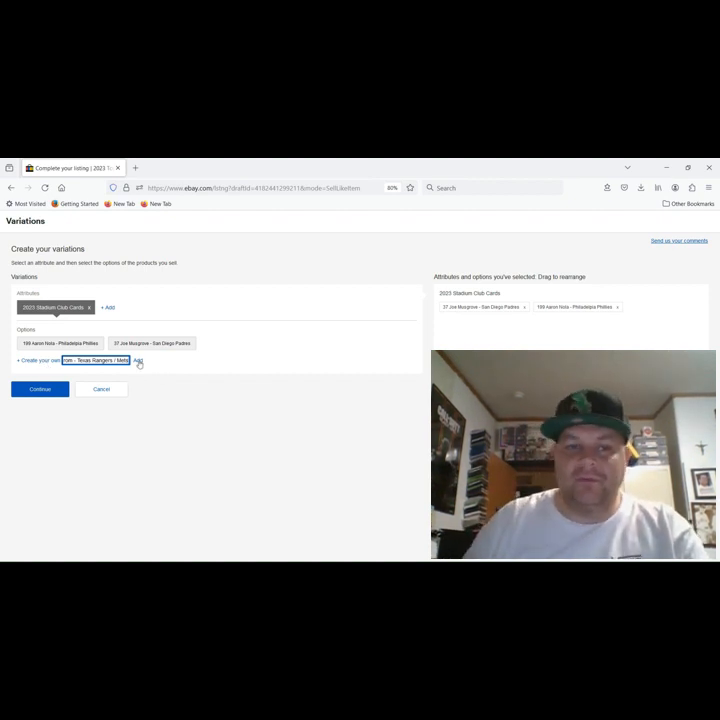
click(138, 361)
Add the custom option "274 Joe Mauer - Minnesota Twins" and move it ahead of card 297 in the selected options.
click(43, 360)
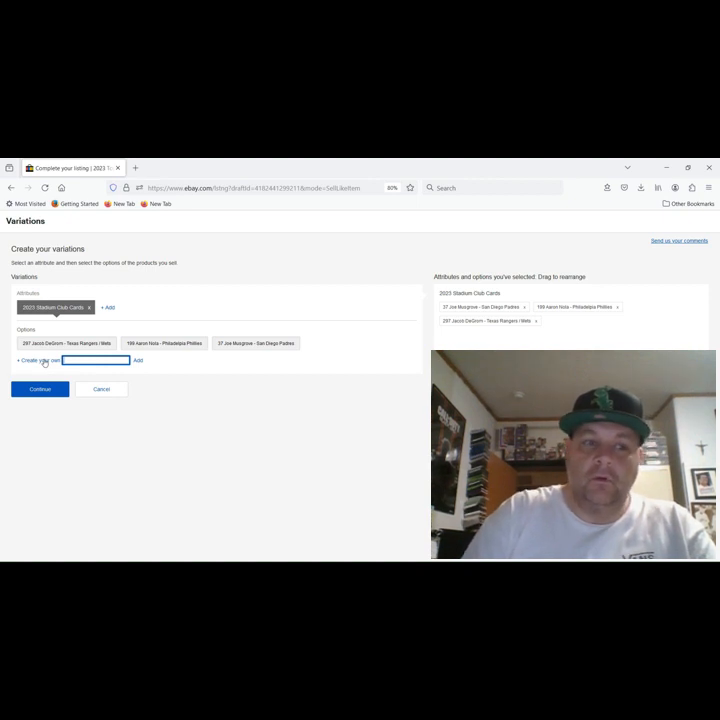
text(274)
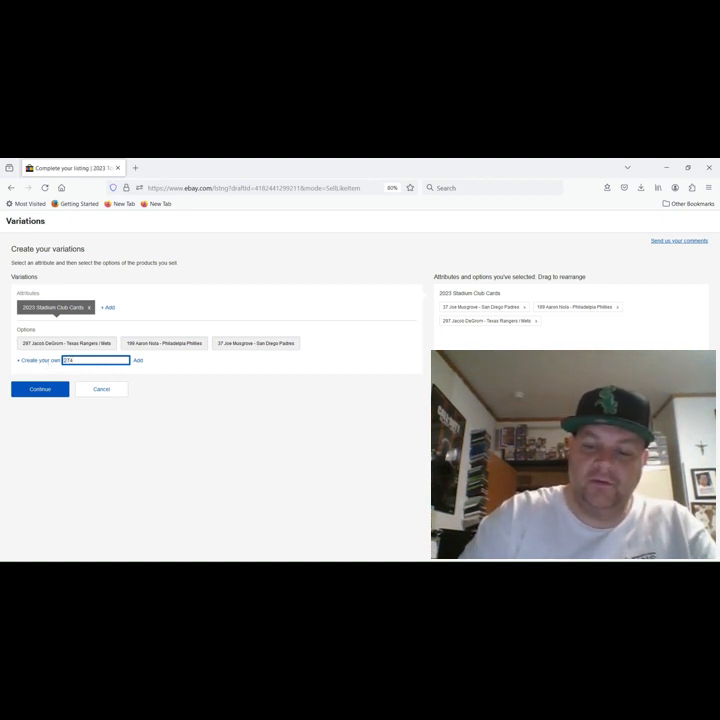
text( Joe Ma)
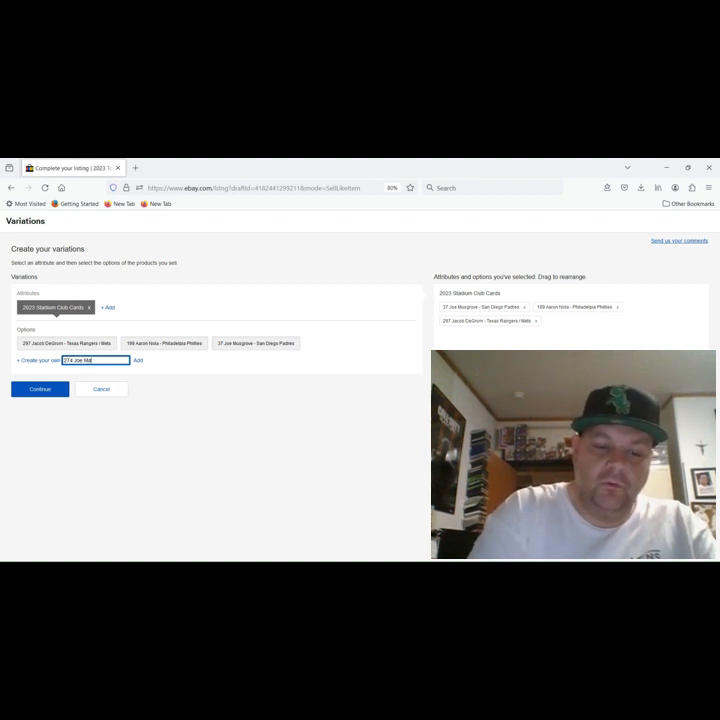
text(uer)
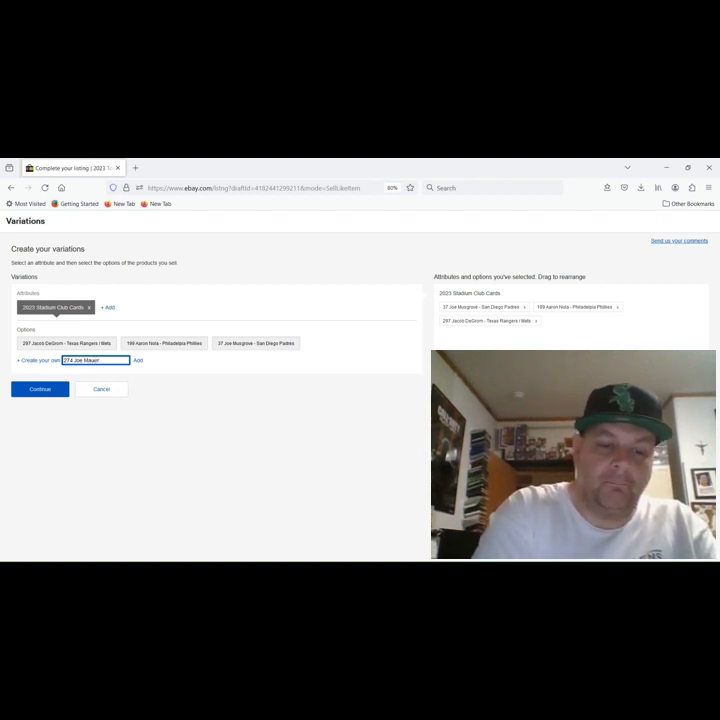
text( - M)
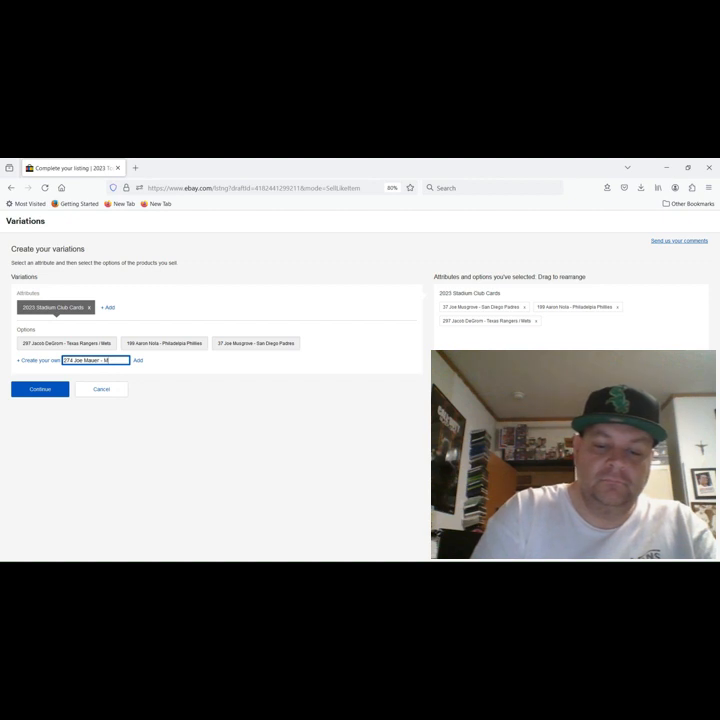
text(inne)
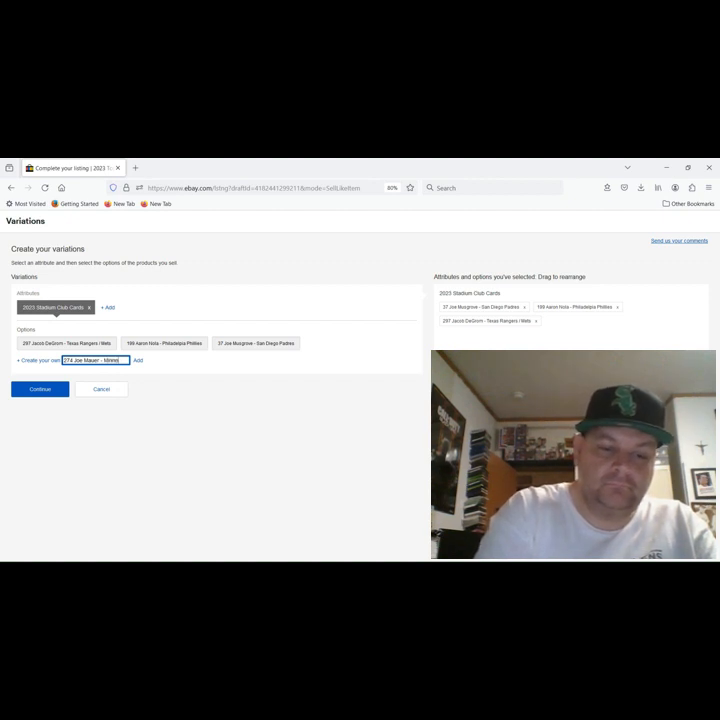
text(sota Twins)
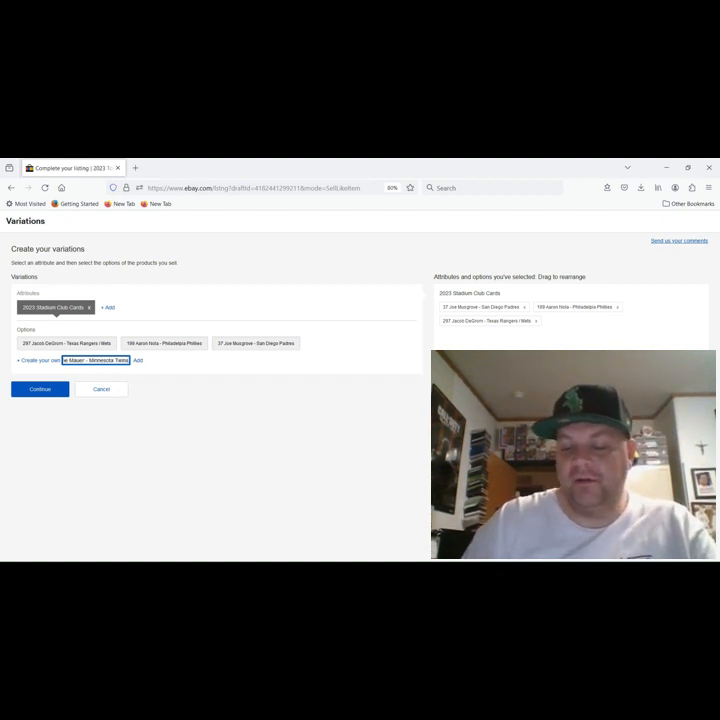
click(138, 362)
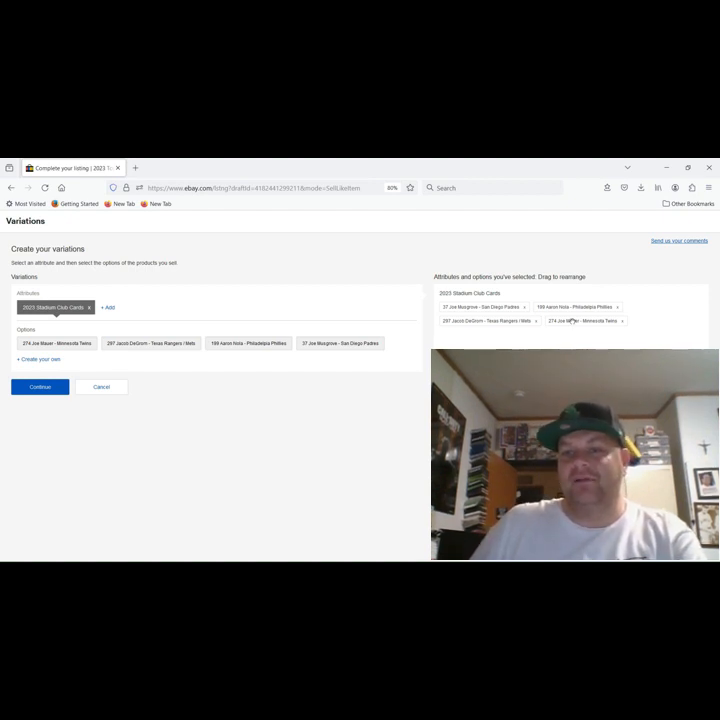
drag(573, 321, 450, 322)
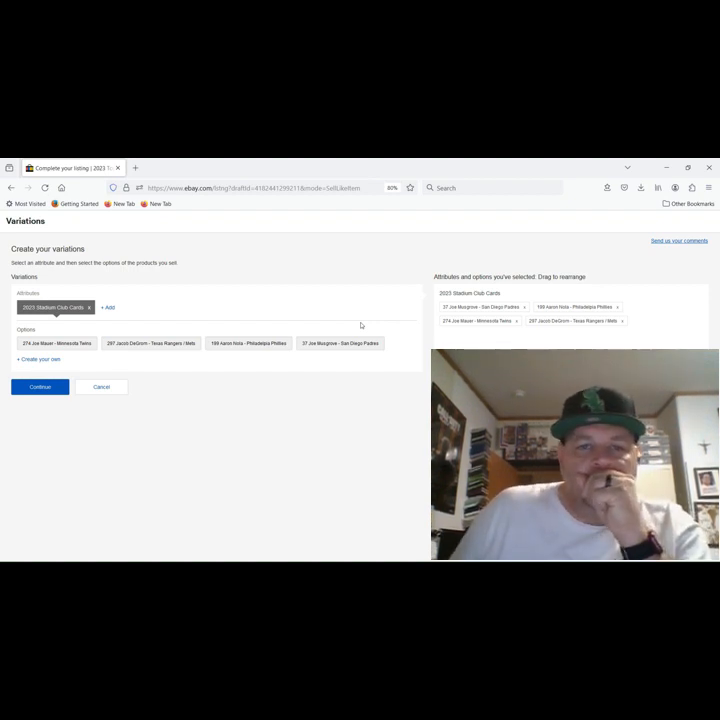
Continue to the variation details and upload the "2023 Stadium Club Base Cards 1 - 300 Build Your Set" image as the default photo.
click(40, 387)
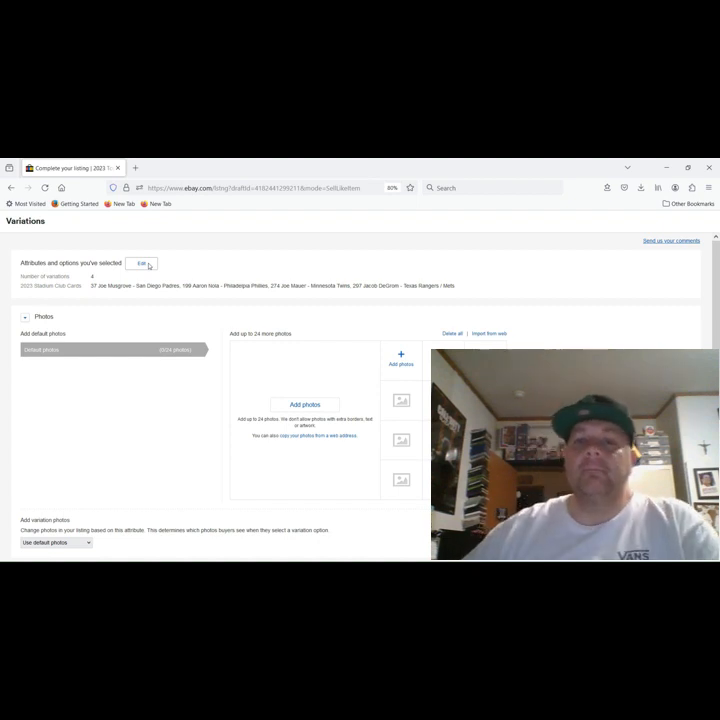
scroll(174, 391, down, 1)
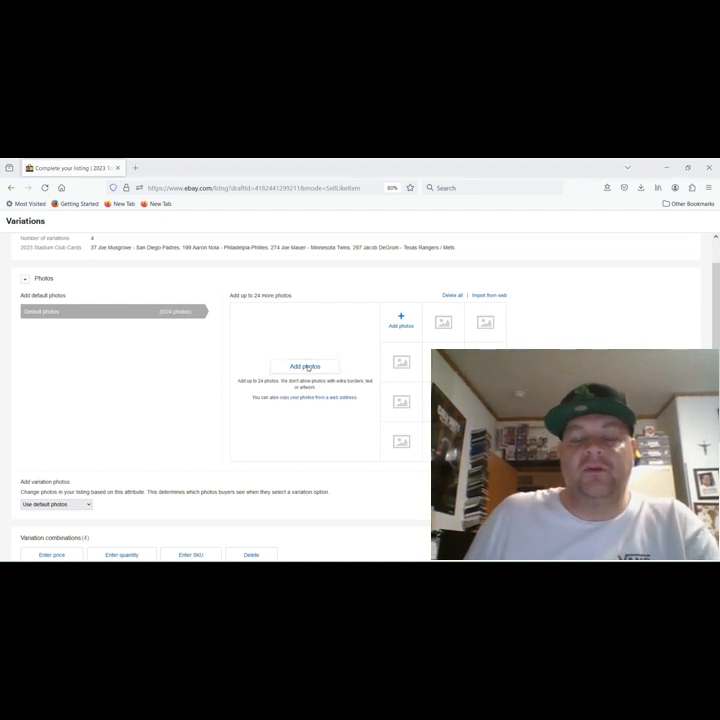
click(308, 368)
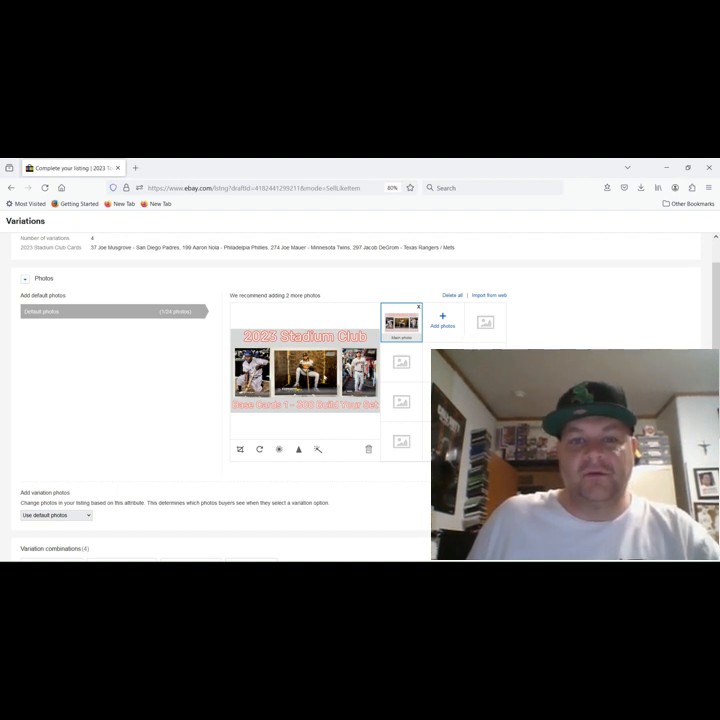
scroll(360, 380, down, 2)
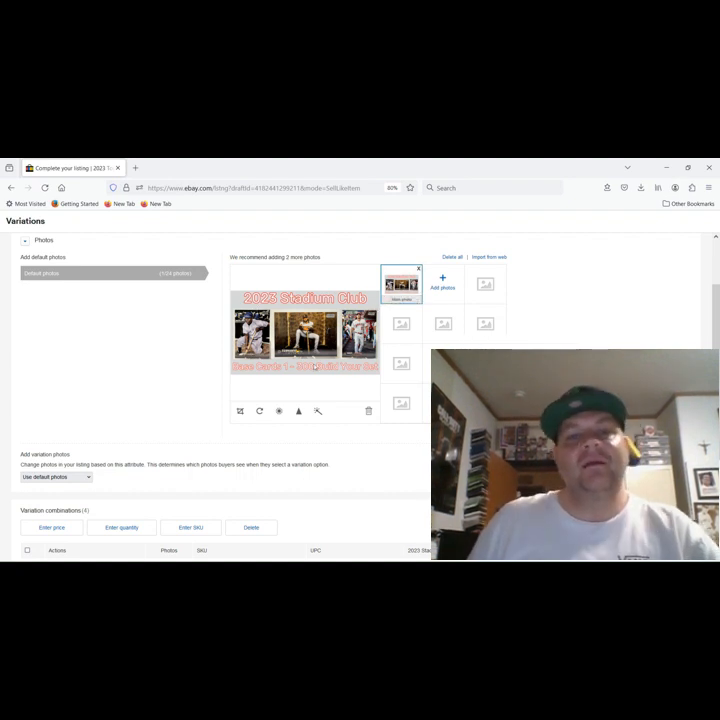
scroll(178, 366, down, 3)
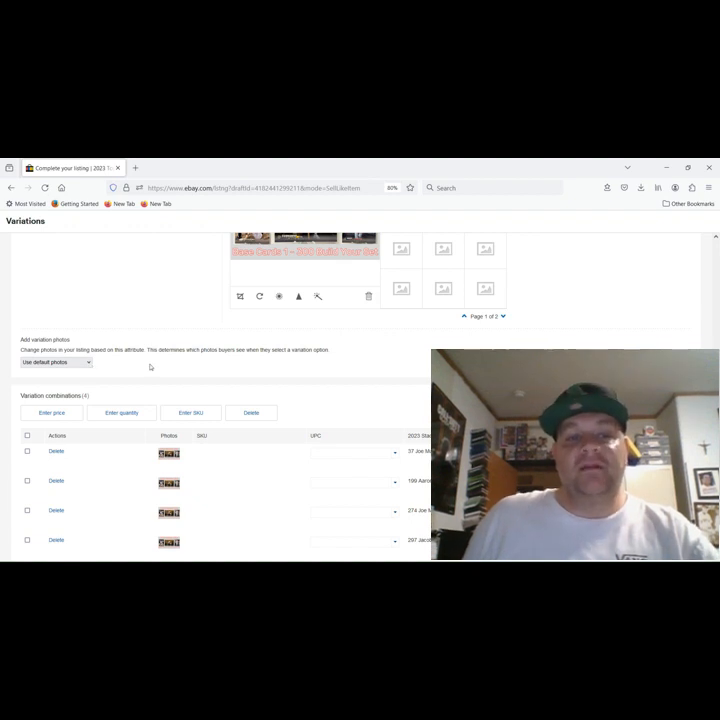
scroll(150, 367, up, 3)
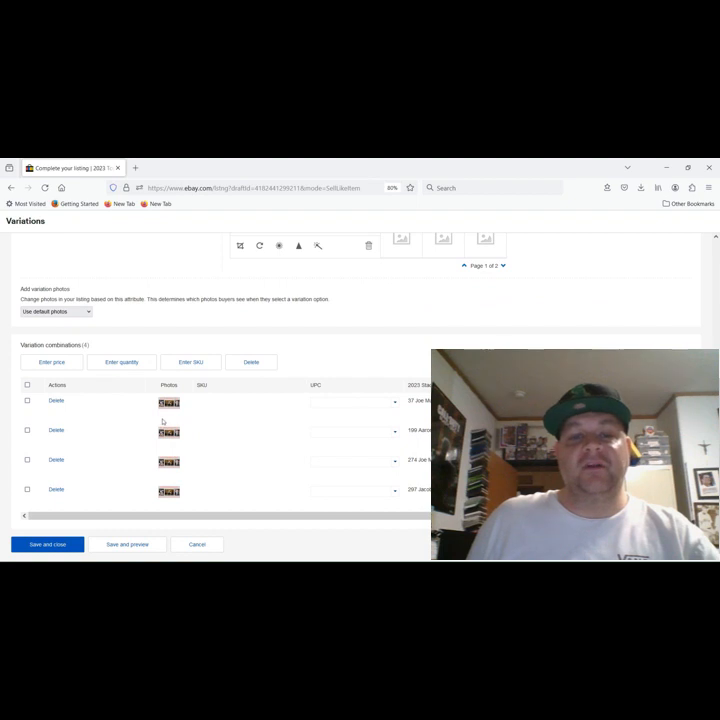
scroll(285, 433, up, 3)
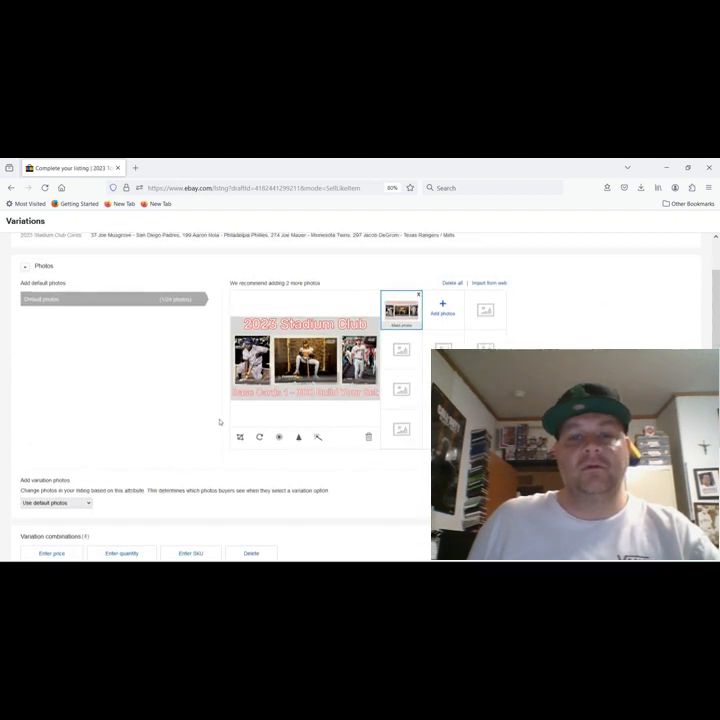
Base the variation photos on the 2023 Stadium Club Cards attribute and add a photo for card 37 Joe Musgrove.
scroll(95, 425, down, 2)
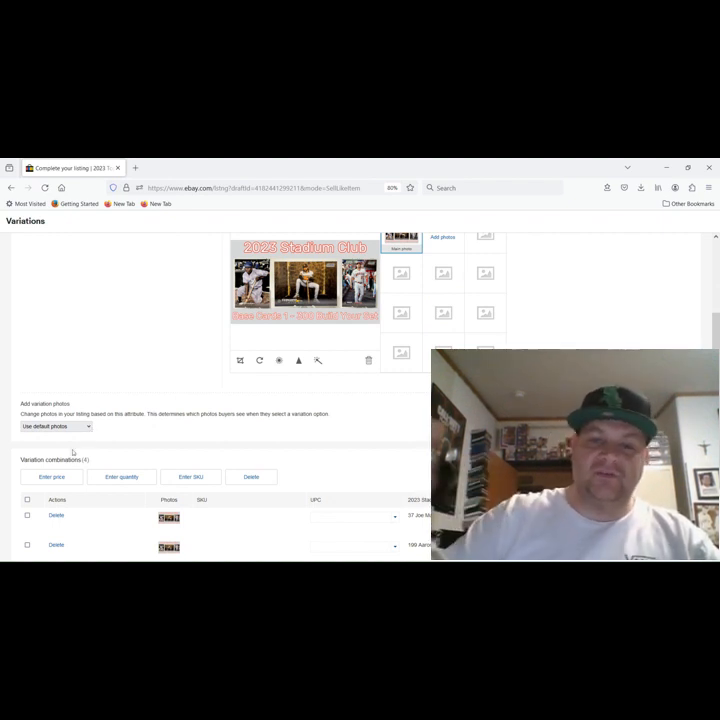
click(72, 452)
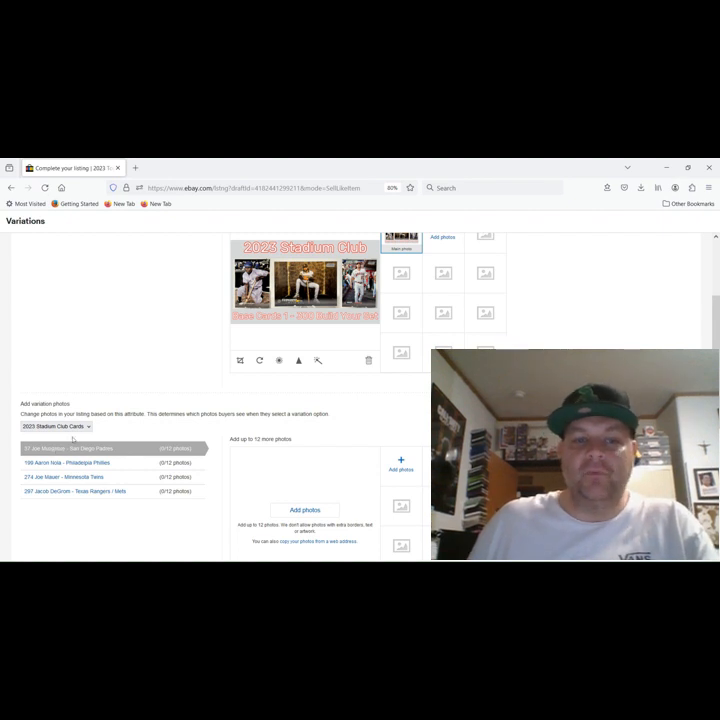
scroll(202, 441, down, 1)
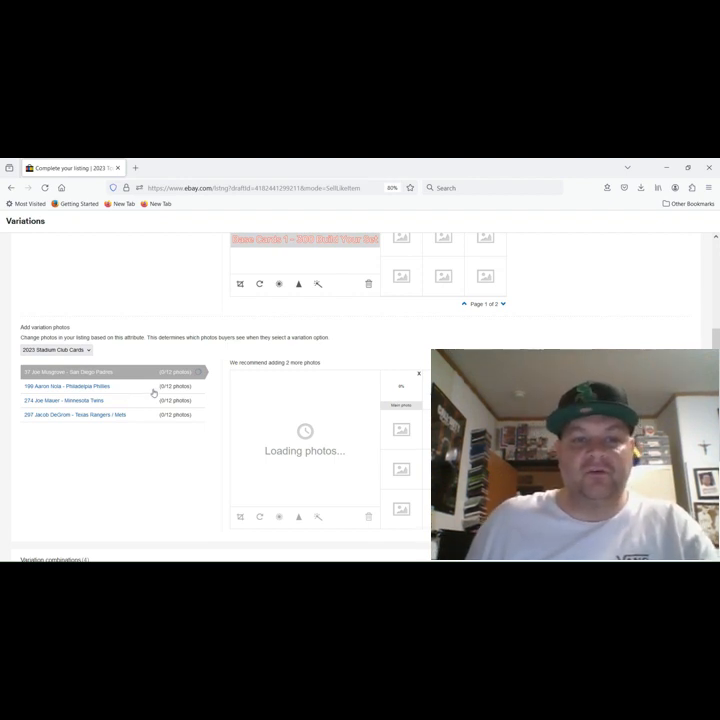
Add one variation photo each for cards 199 Aaron Nola, 274 Joe Mauer and 297 Jacob DeGrom.
click(172, 389)
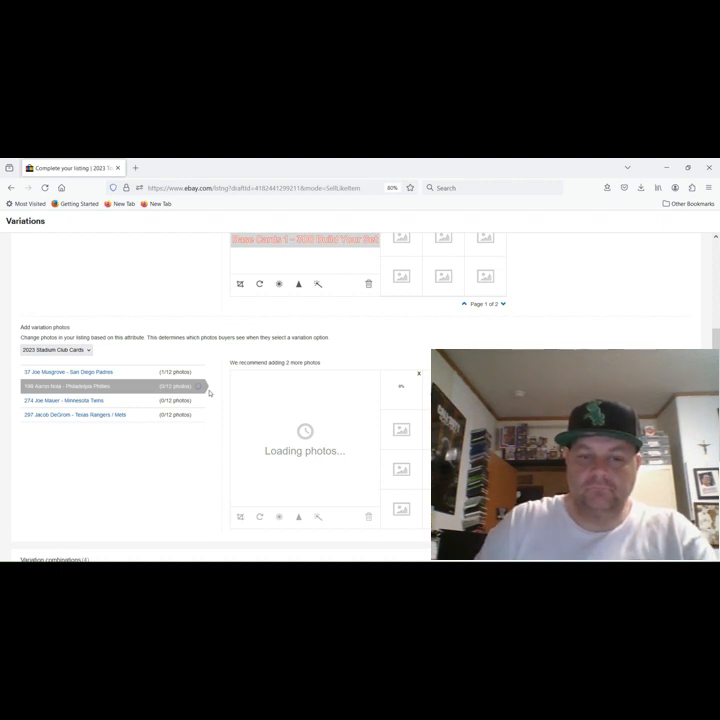
click(168, 401)
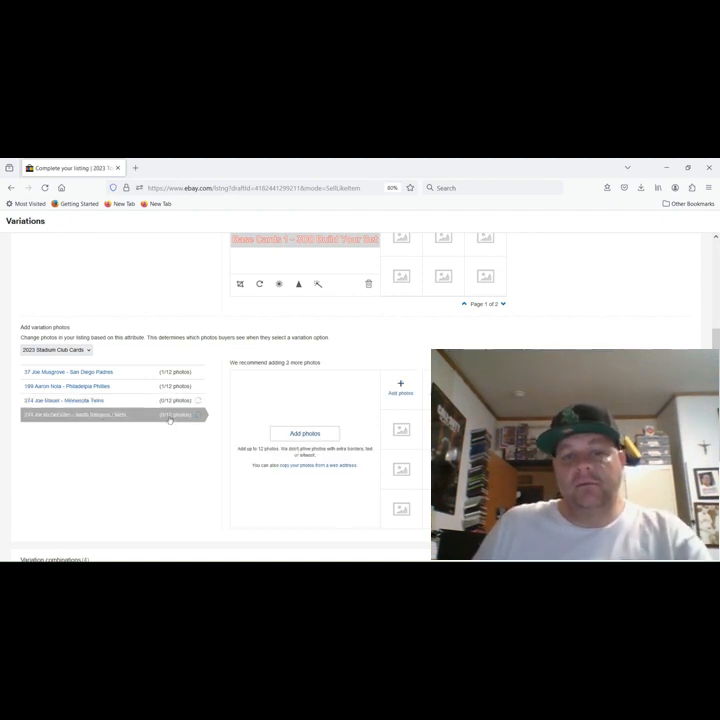
click(169, 419)
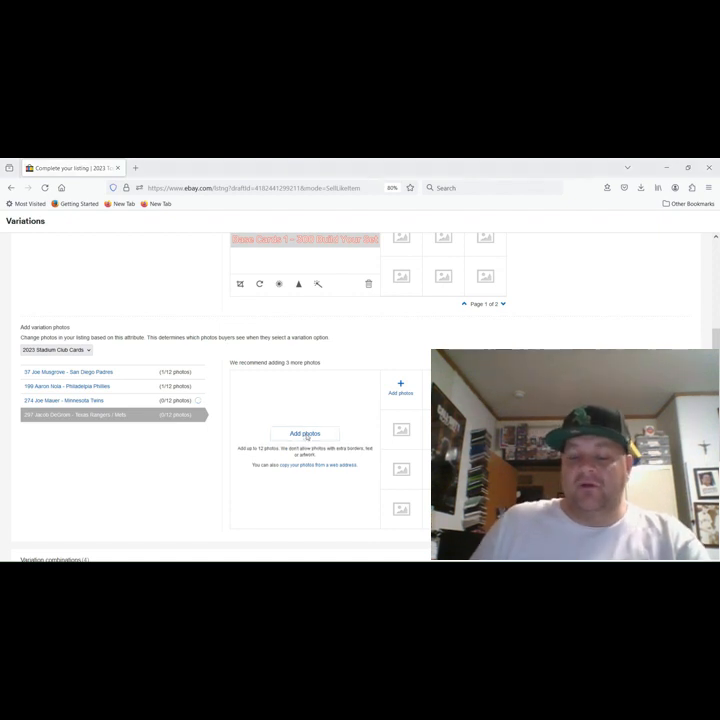
click(404, 388)
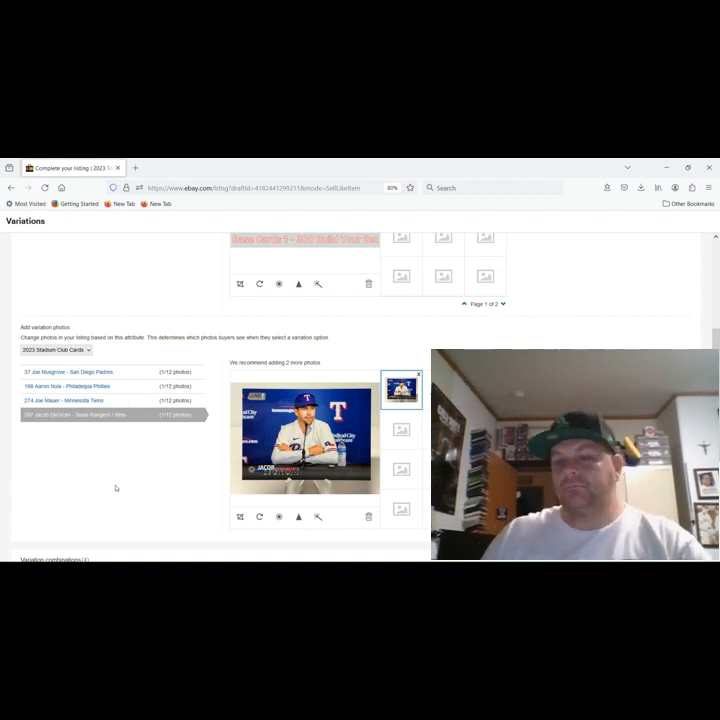
Set the price of card variations 37, 199 and 274 to 0.99 each, and card 297 to 1.25.
scroll(205, 355, up, 3)
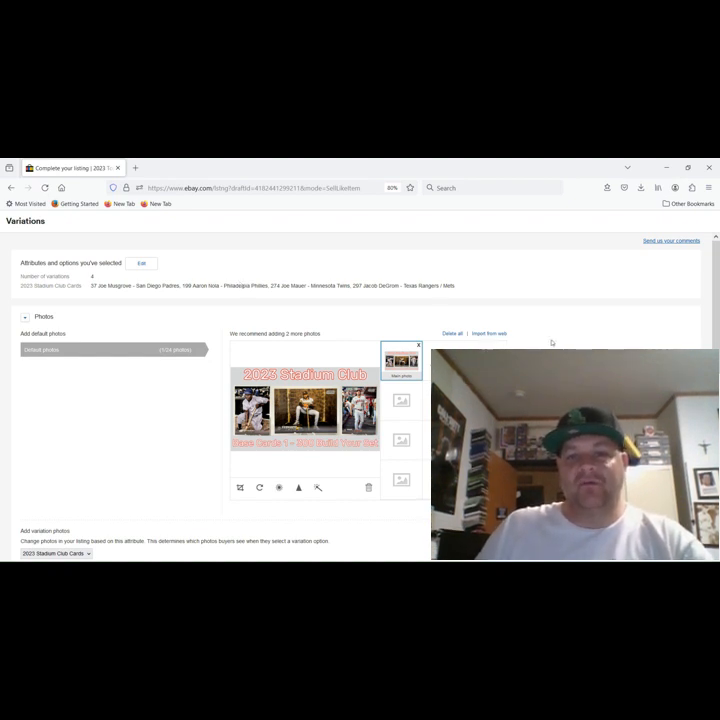
scroll(551, 343, down, 3)
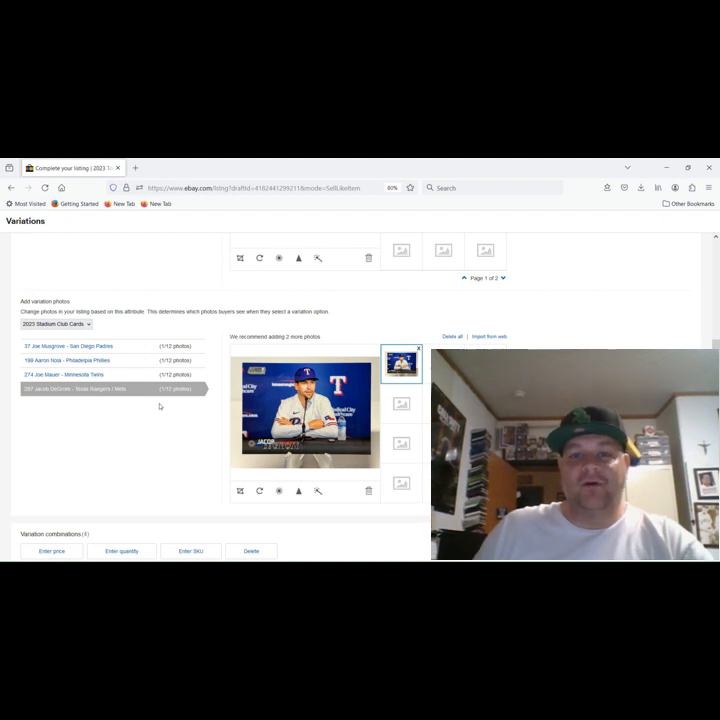
scroll(242, 433, down, 3)
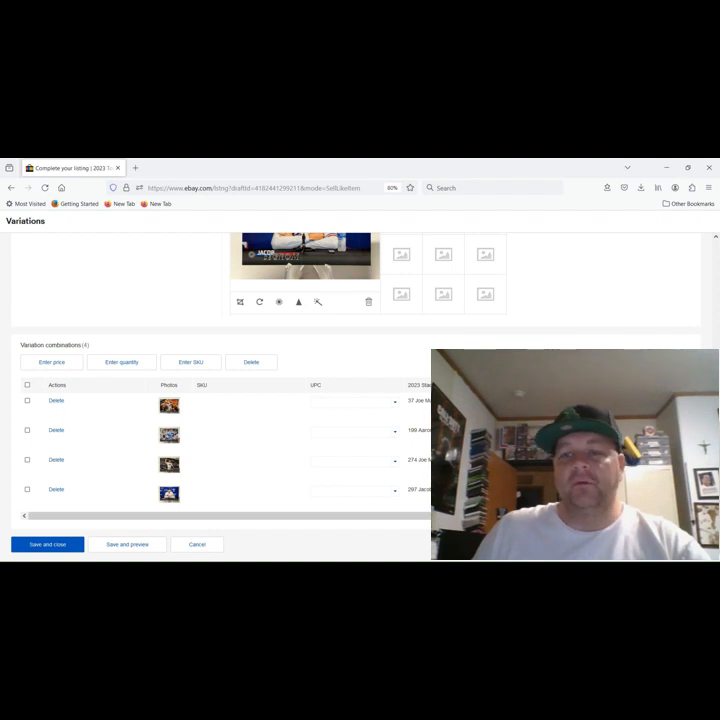
click(656, 405)
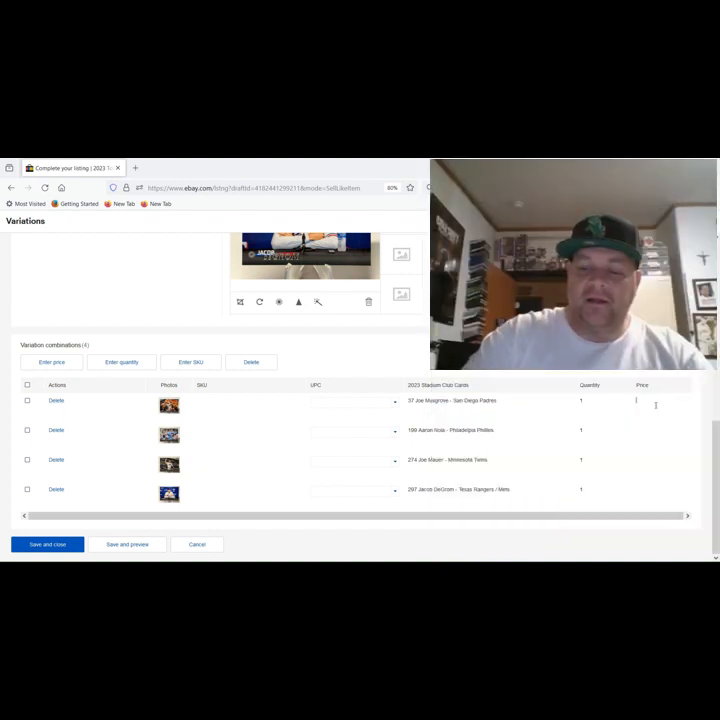
text(0.99)
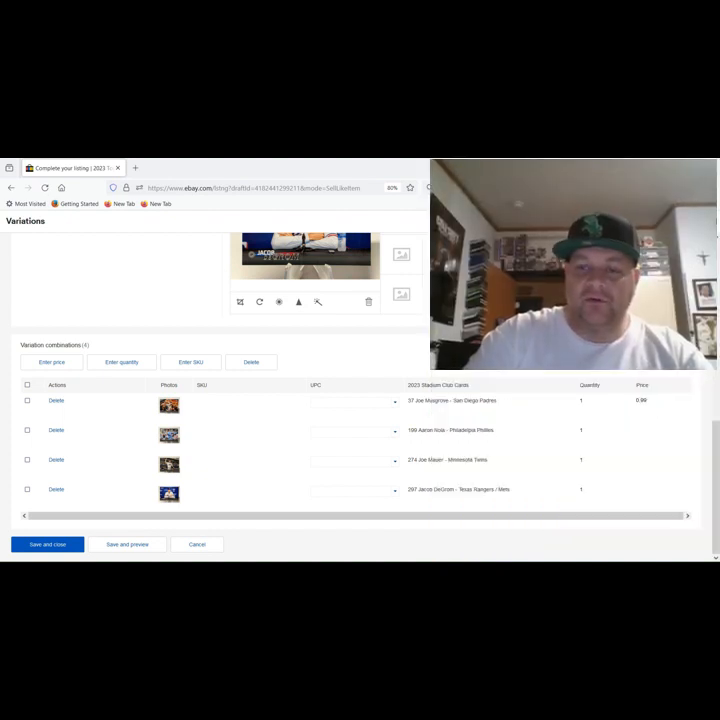
click(660, 433)
text(0)
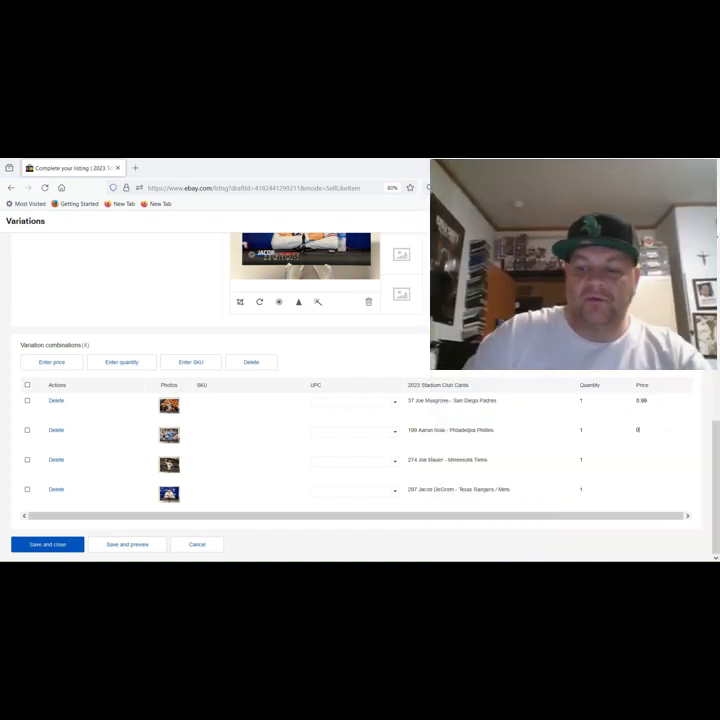
text(.99)
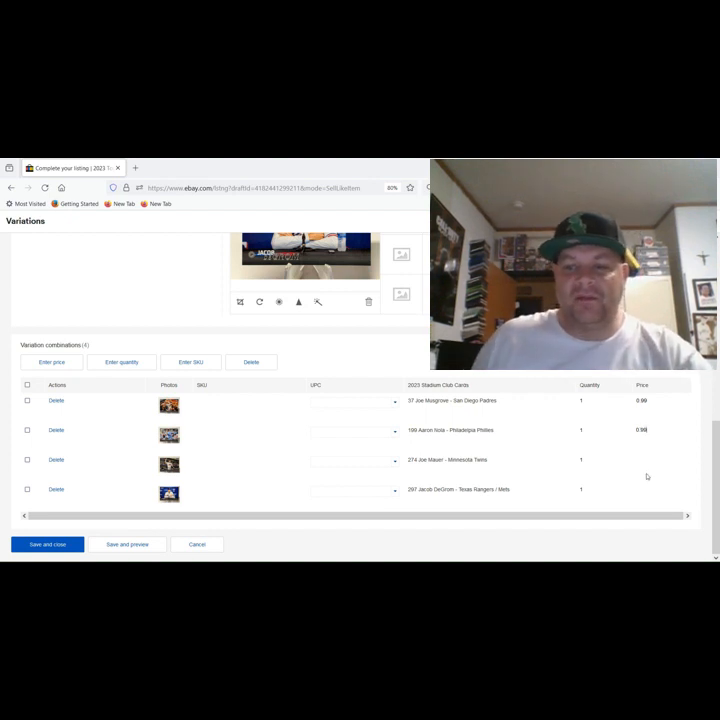
click(647, 462)
text(0.9)
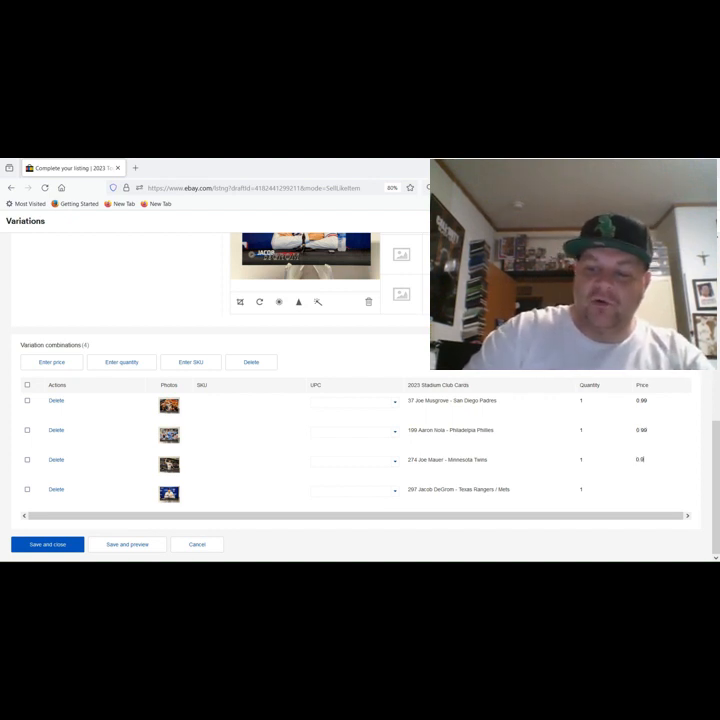
text(9)
click(656, 494)
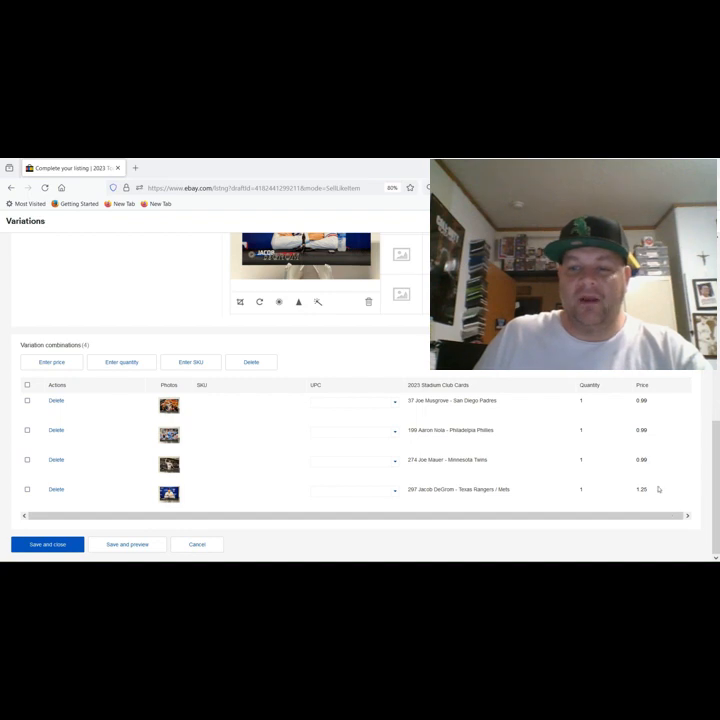
Check the variation photos, quantities and prices, and save the variations to return to the listing form.
scroll(320, 500, up, 3)
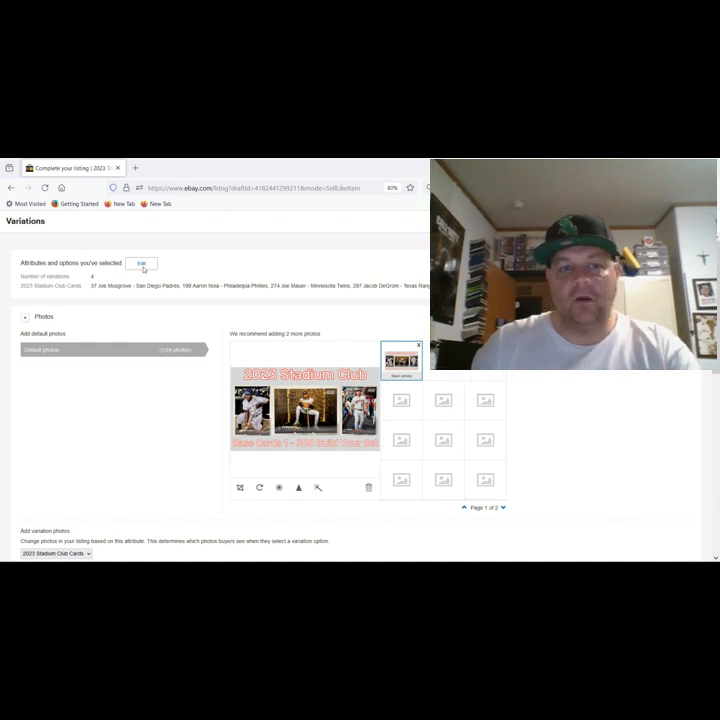
scroll(150, 278, down, 5)
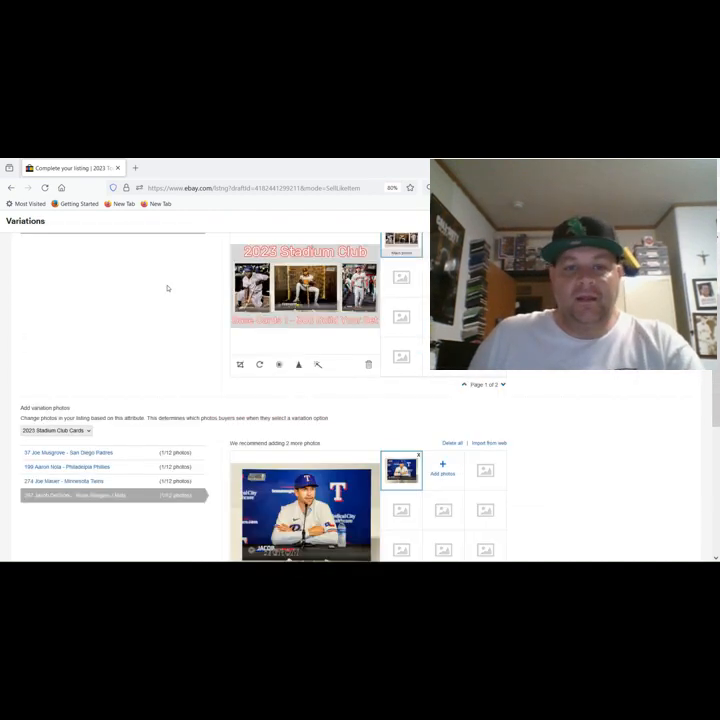
scroll(171, 306, down, 3)
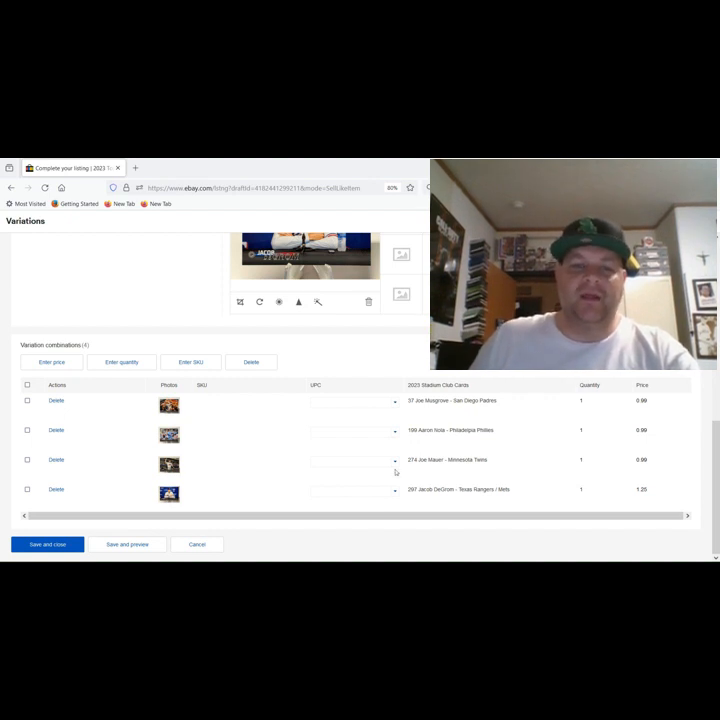
click(47, 545)
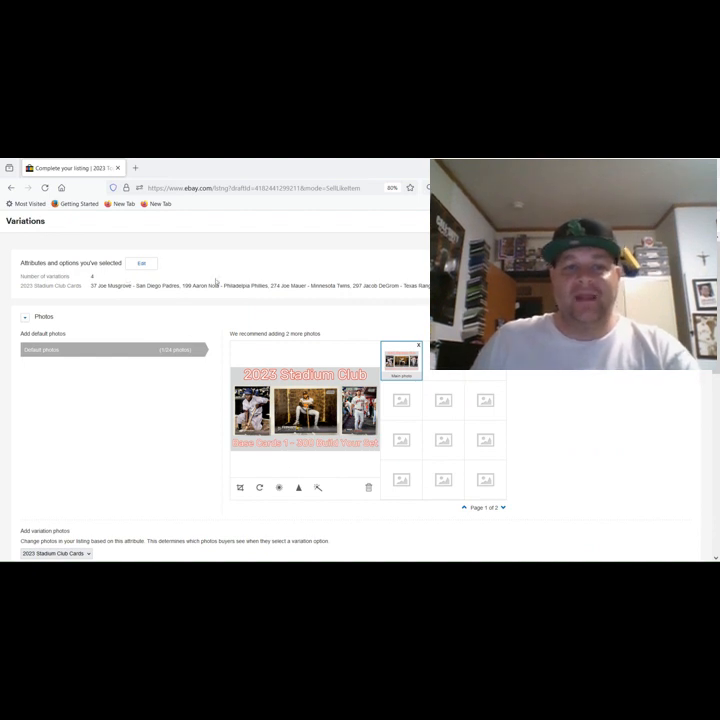
scroll(407, 326, down, 2)
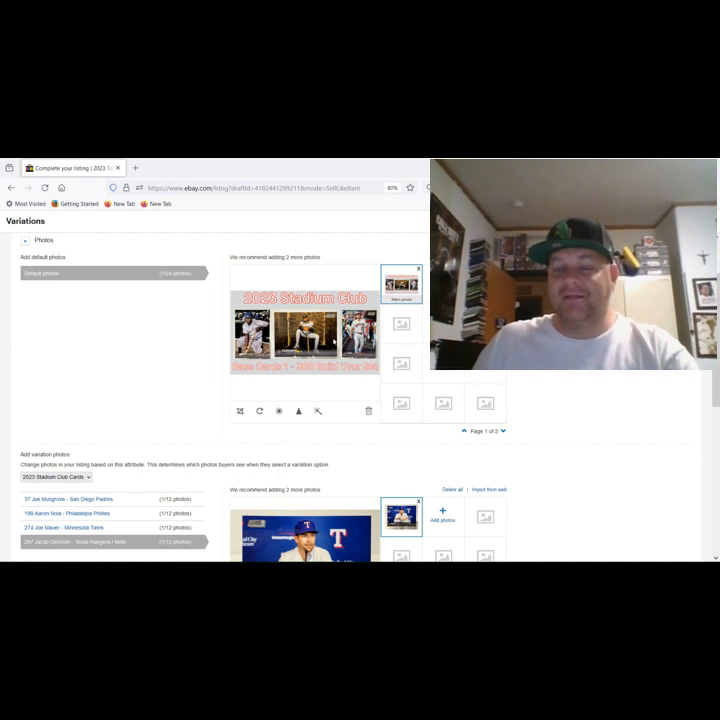
scroll(112, 411, down, 5)
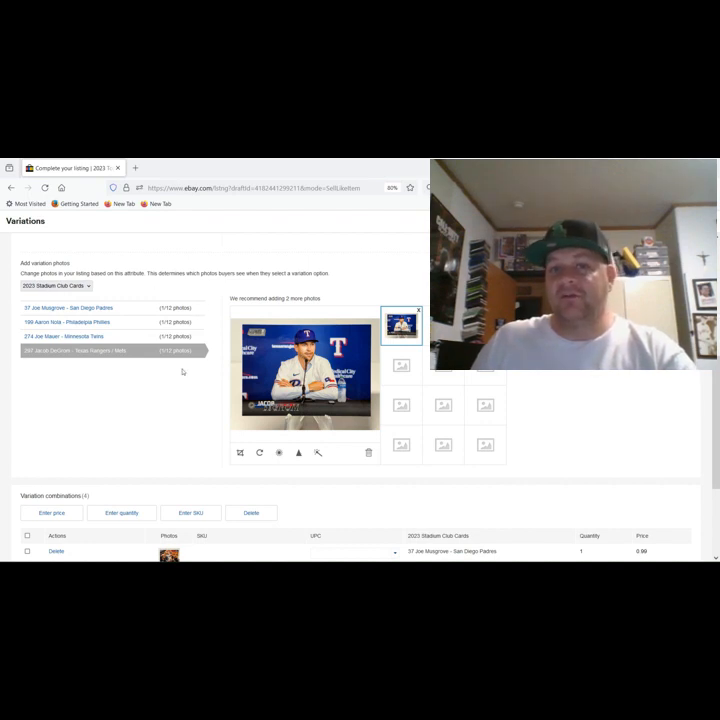
scroll(182, 373, down, 4)
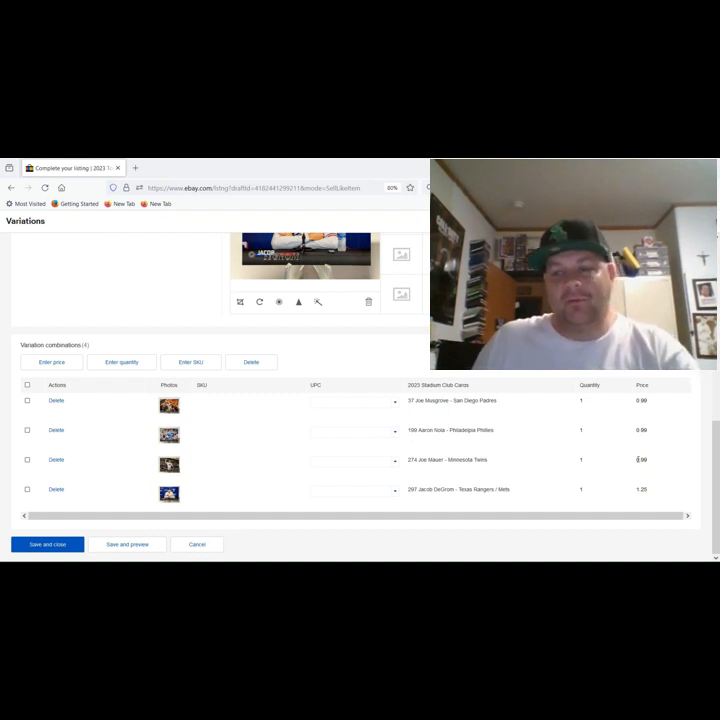
click(48, 546)
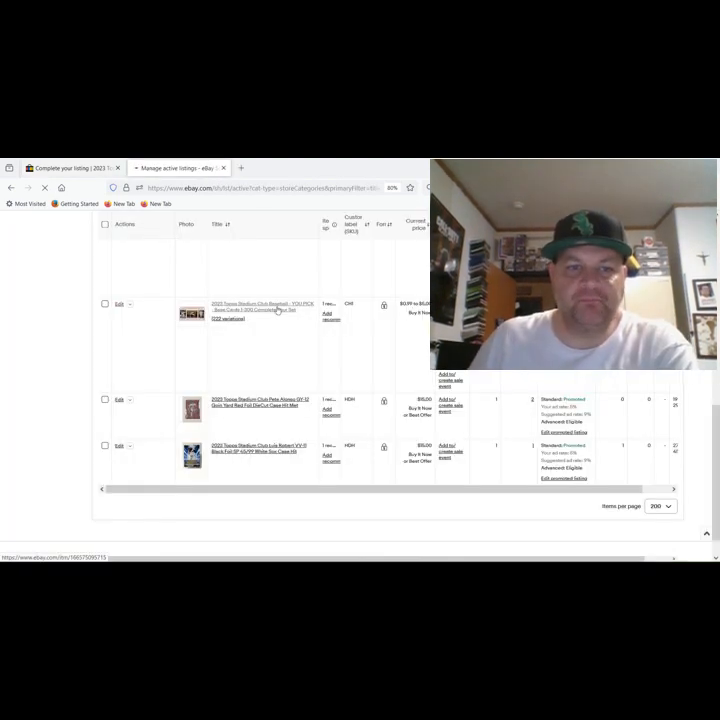
Open the existing "2023 Topps Stadium Club Baseball - YOU PICK" base card listing from the active listings and copy its full item description.
click(276, 310)
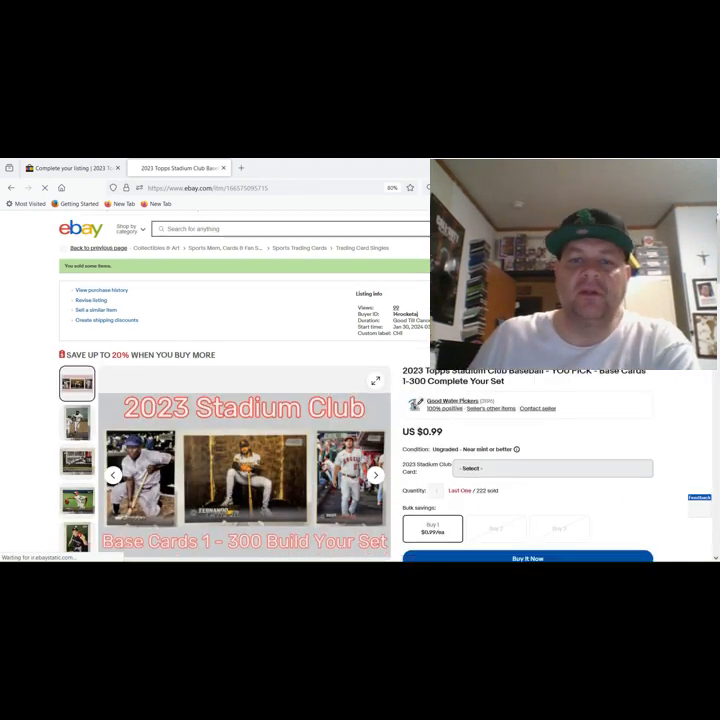
scroll(400, 365, down, 10)
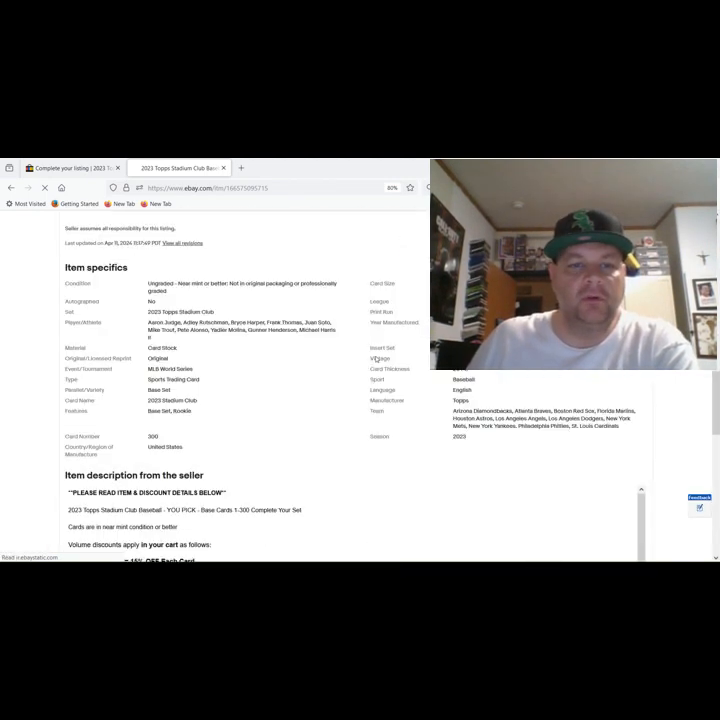
scroll(267, 386, down, 5)
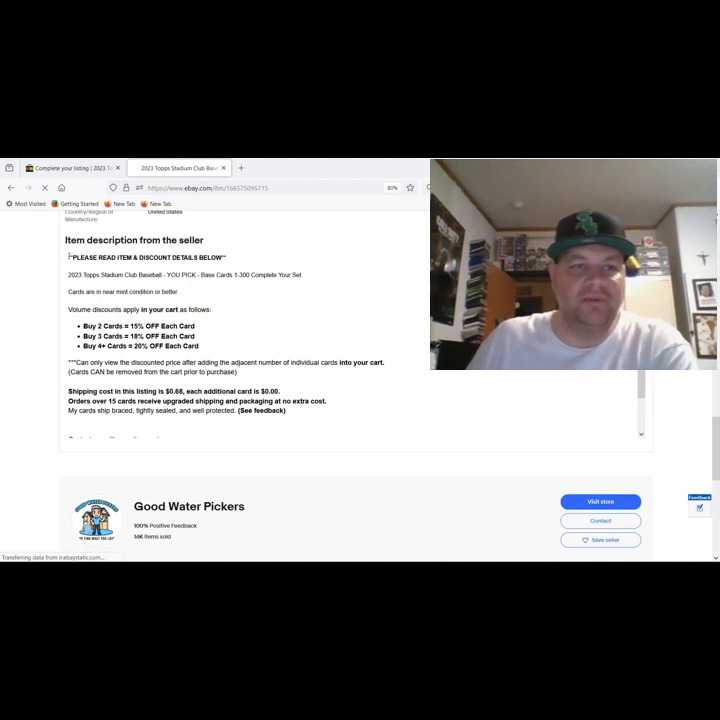
drag(69, 257, 323, 444)
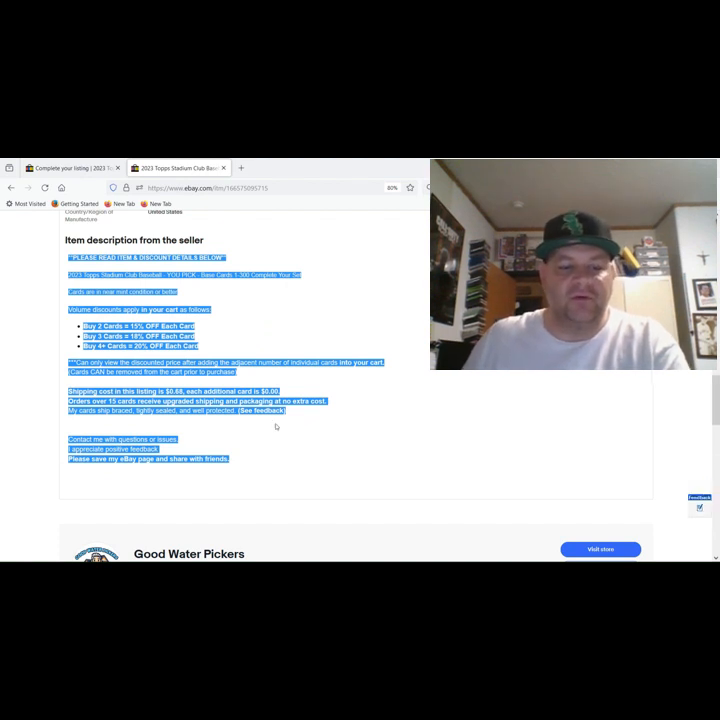
Paste the copied description into the draft listing, close the existing listing, and check the pasted discount and shipping text.
click(79, 169)
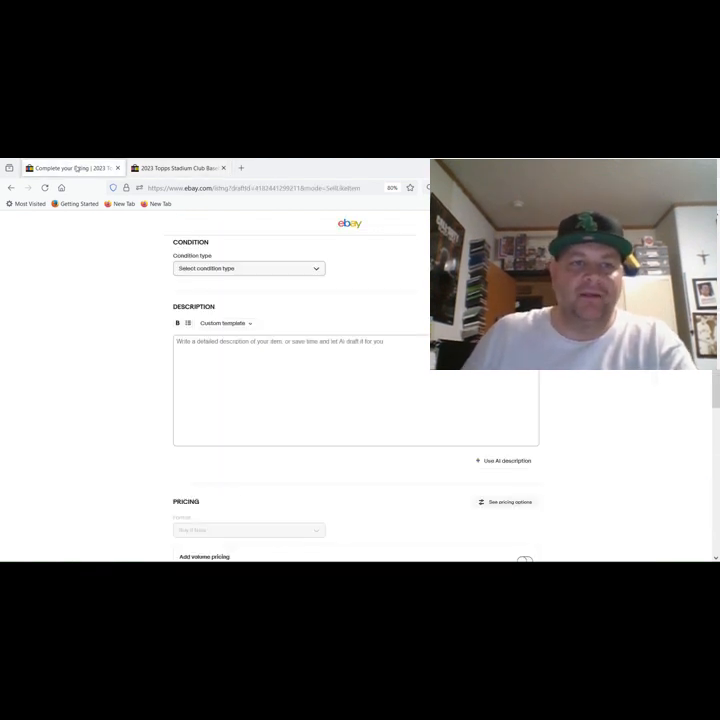
click(215, 345)
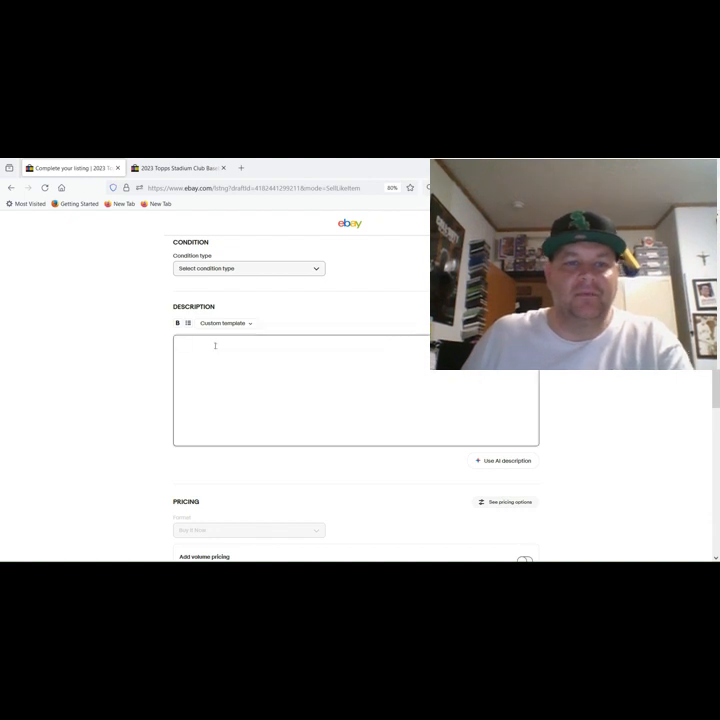
key(ctrl+v)
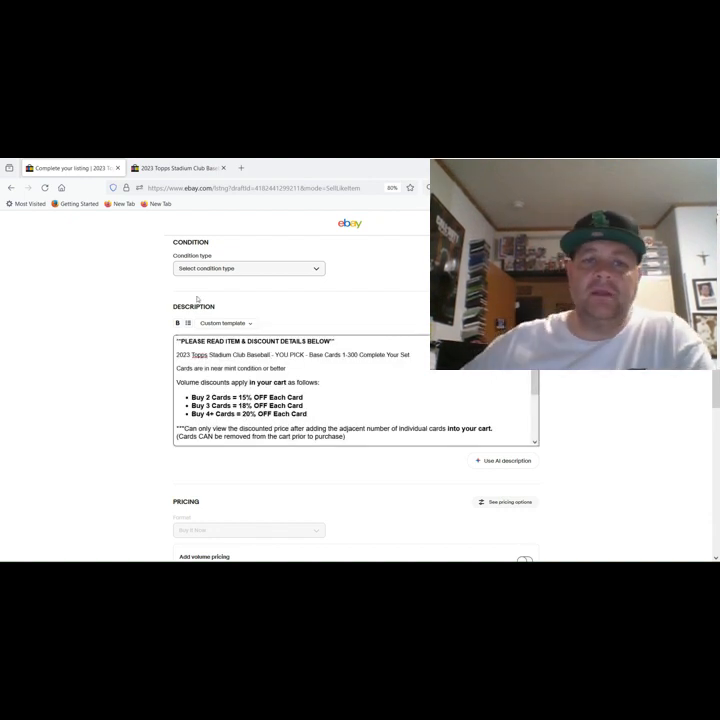
click(224, 168)
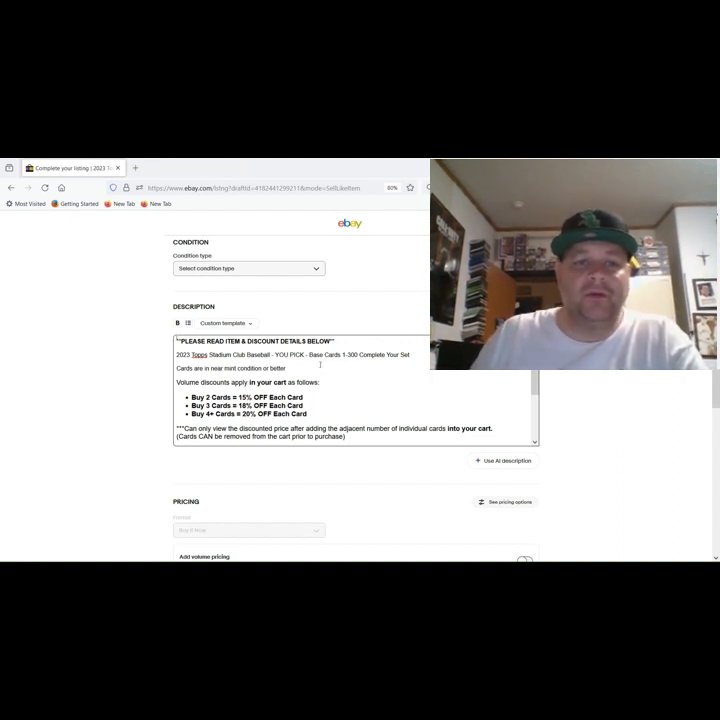
scroll(356, 400, down, 2)
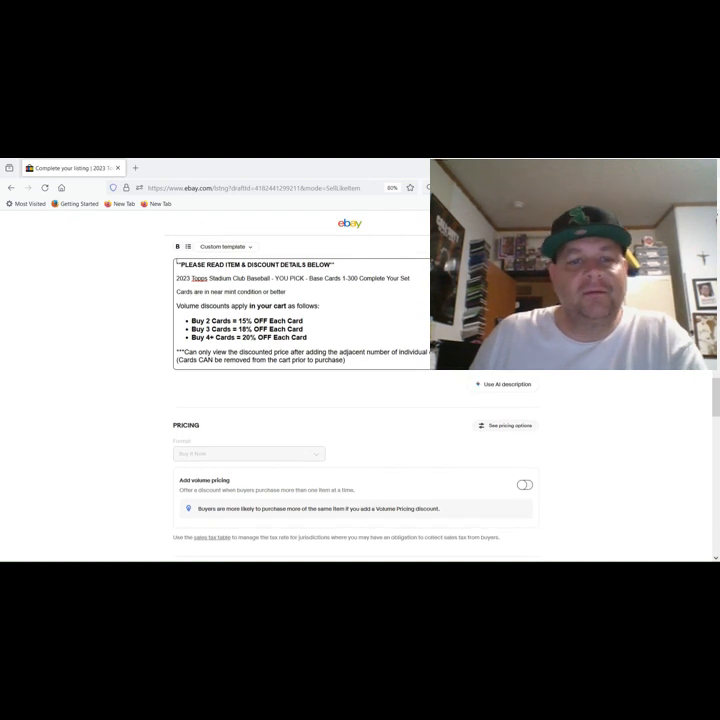
scroll(208, 316, up, 1)
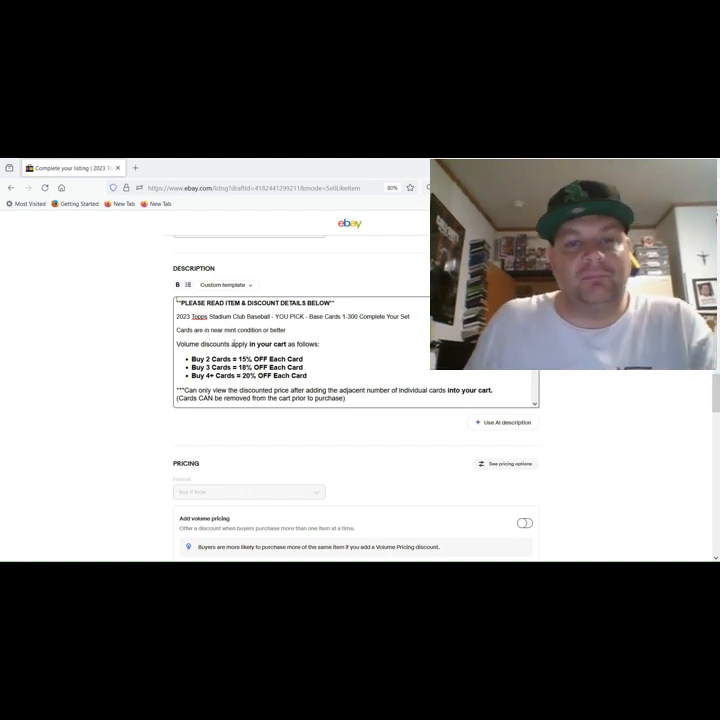
scroll(292, 337, down, 2)
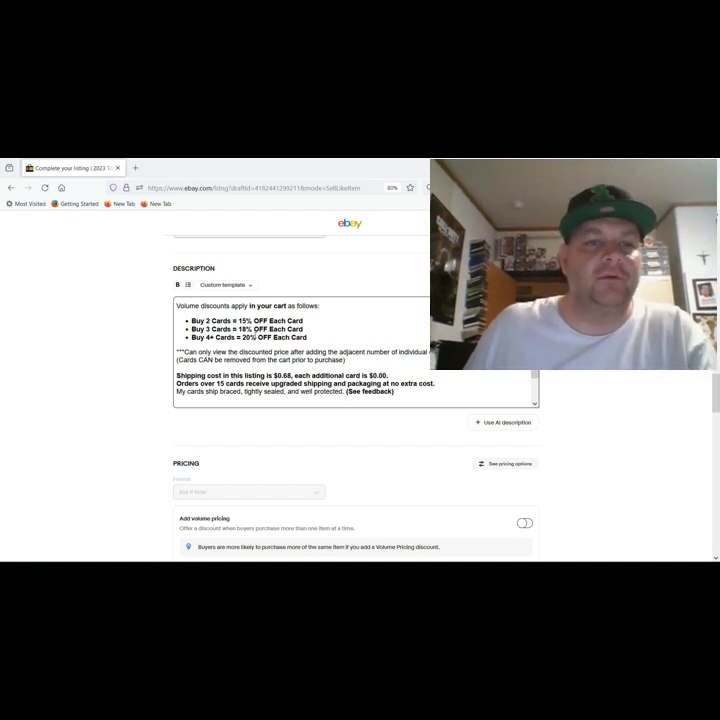
Review the rest of the pasted description and the pricing and shipping sections below it.
scroll(256, 330, down, 2)
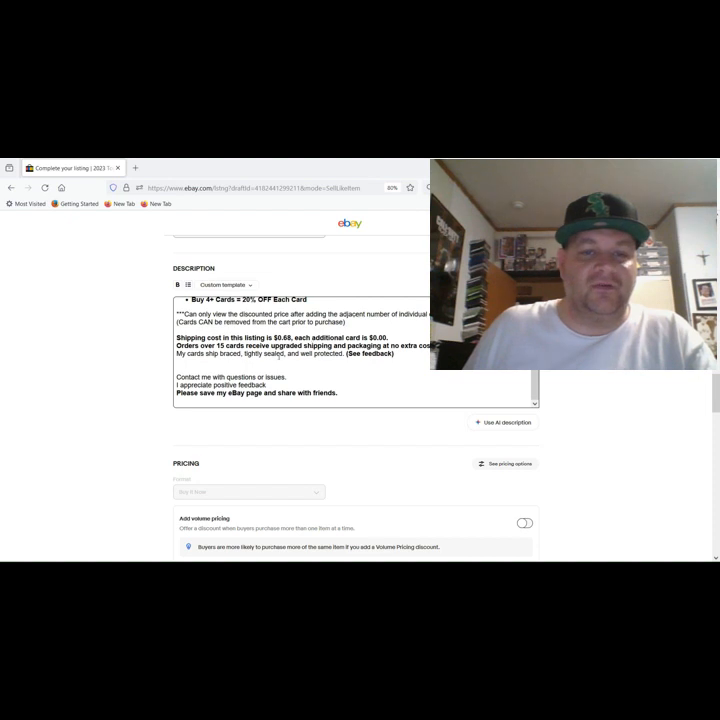
scroll(297, 354, down, 1)
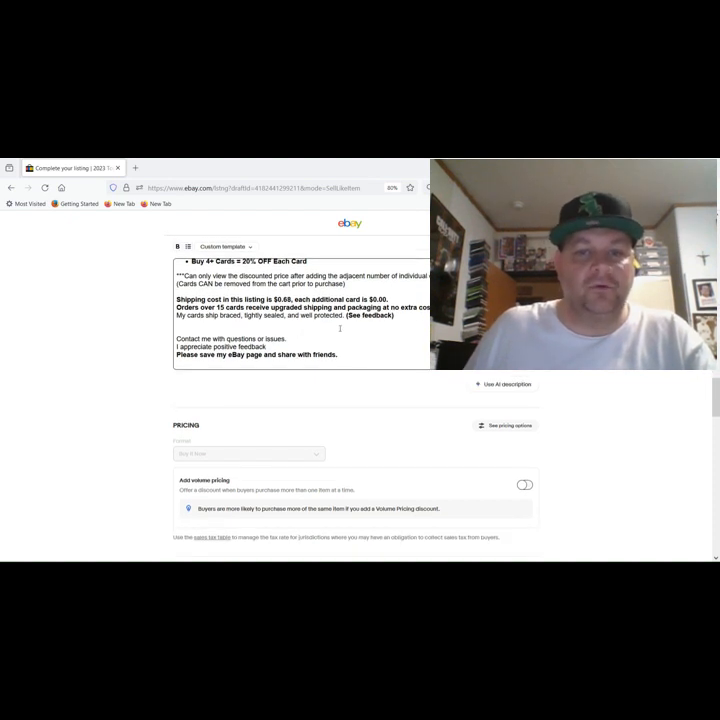
scroll(284, 347, down, 1)
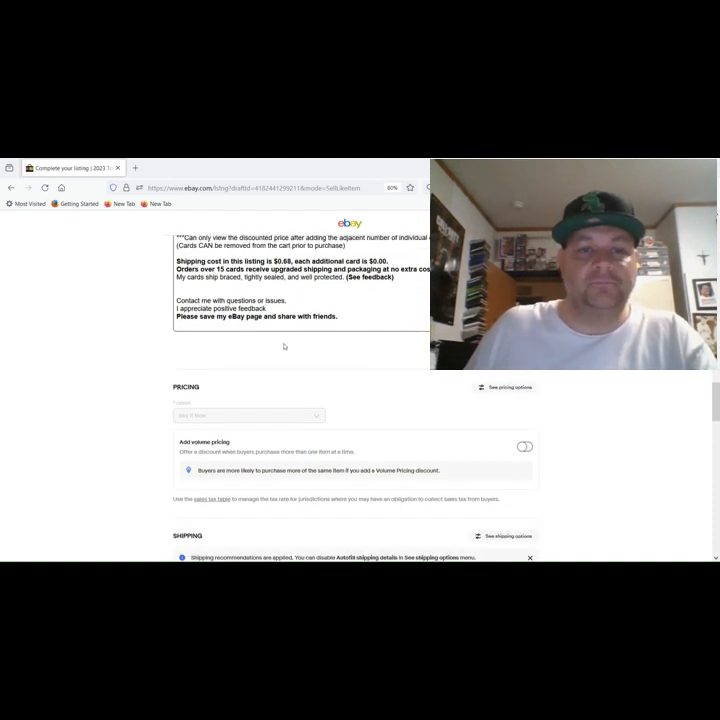
scroll(259, 366, up, 1)
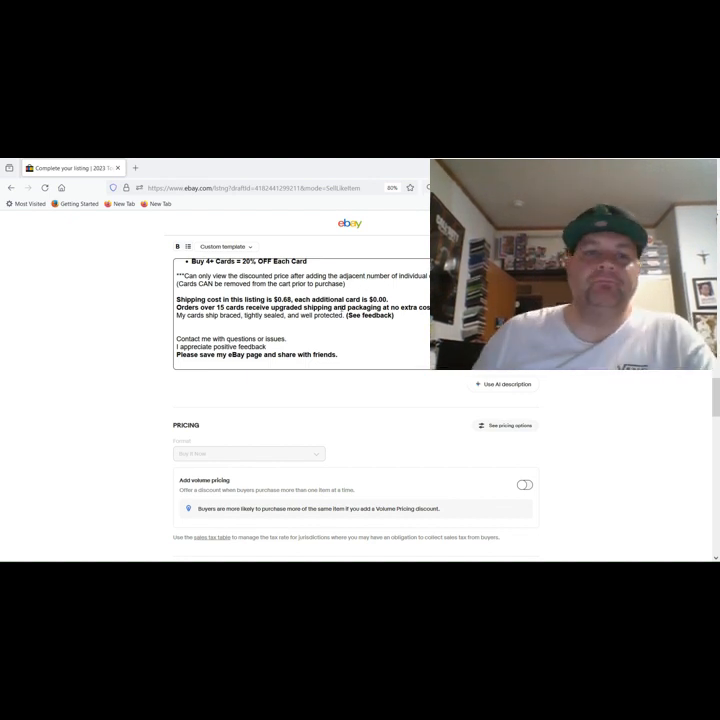
scroll(323, 343, down, 1)
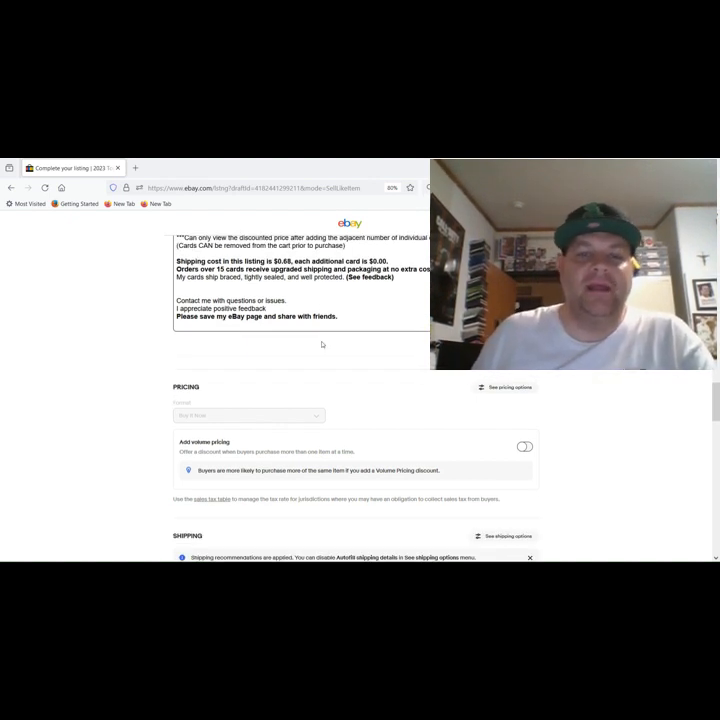
scroll(325, 344, down, 3)
scroll(326, 344, up, 2)
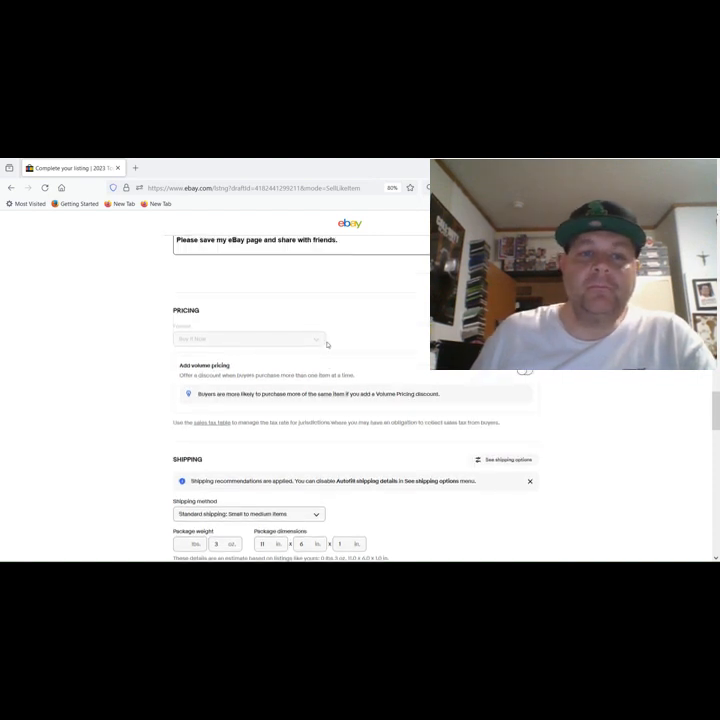
scroll(326, 344, down, 3)
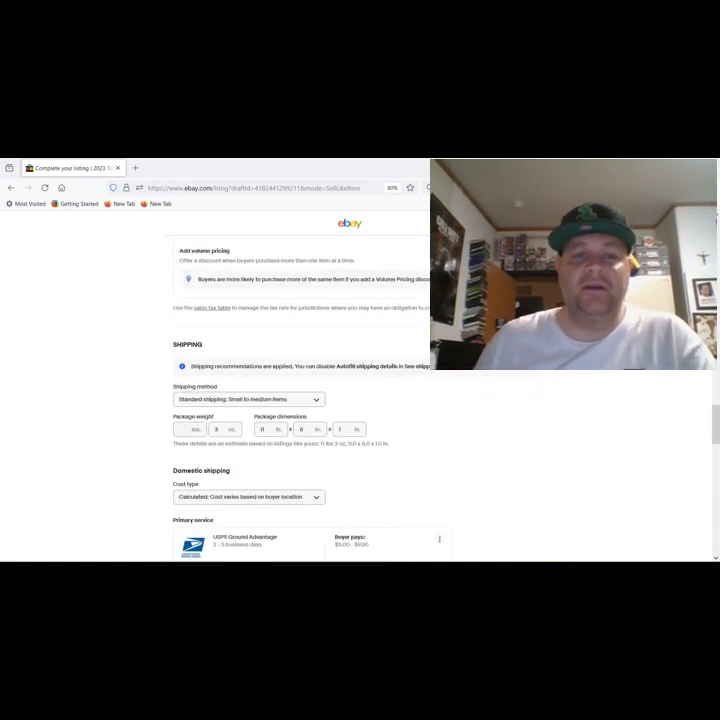
Enable volume pricing with discounts of 15% for buying 2, 18% for buying 3 and 20% for buying 4 or more.
scroll(326, 344, up, 1)
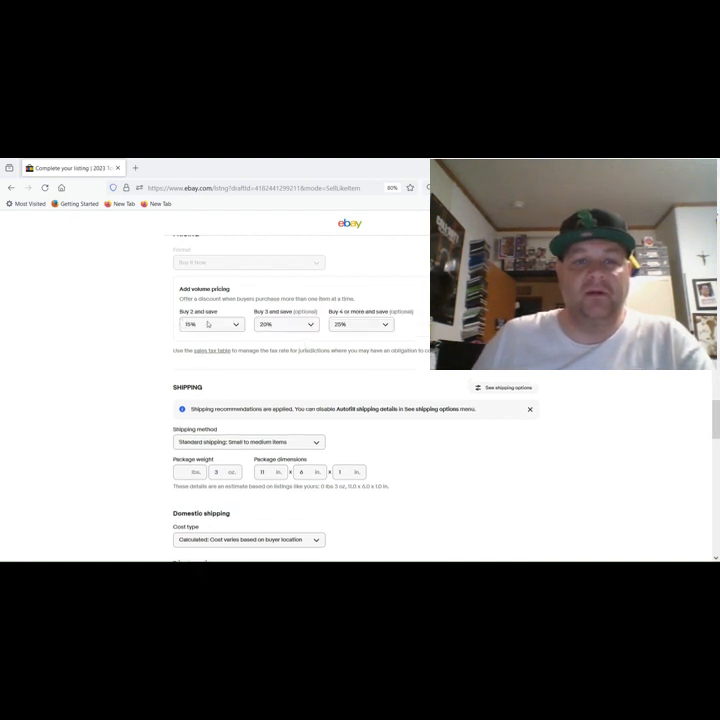
click(310, 326)
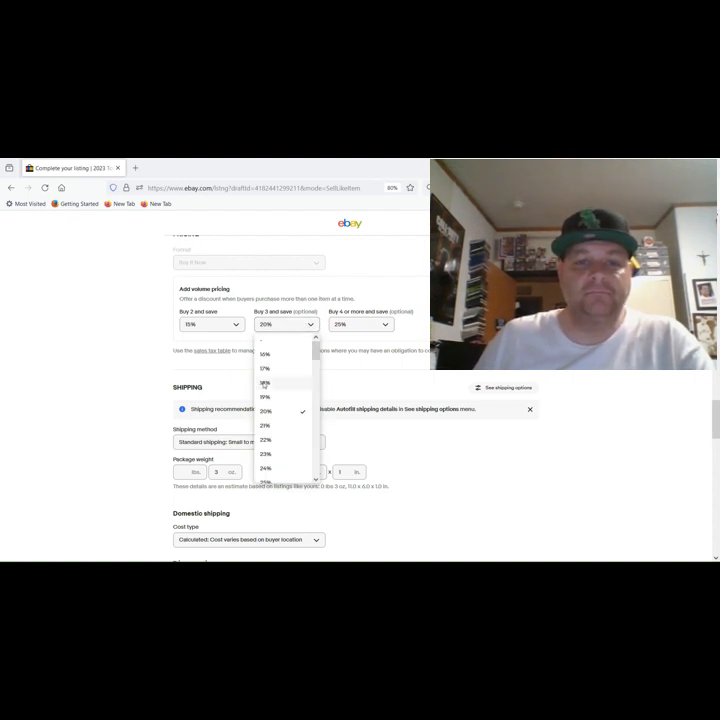
click(264, 382)
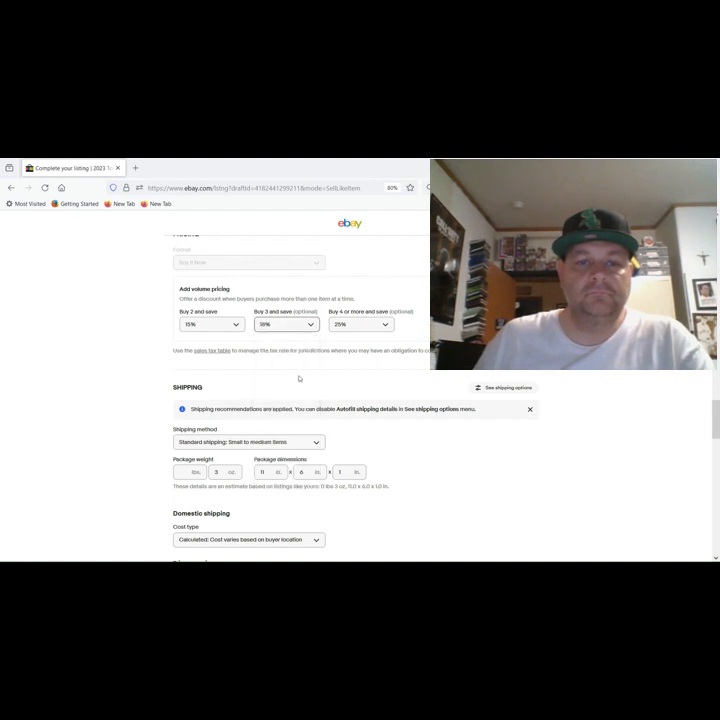
click(389, 325)
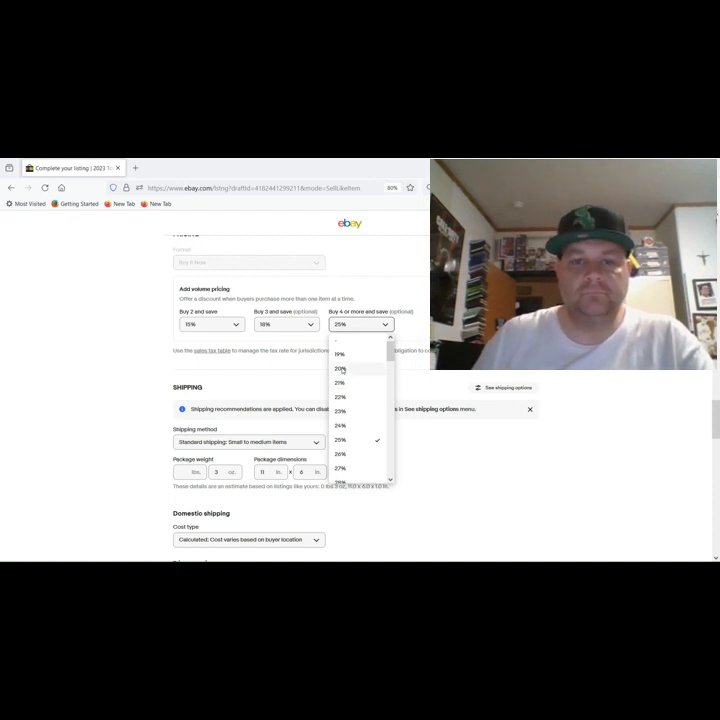
click(341, 369)
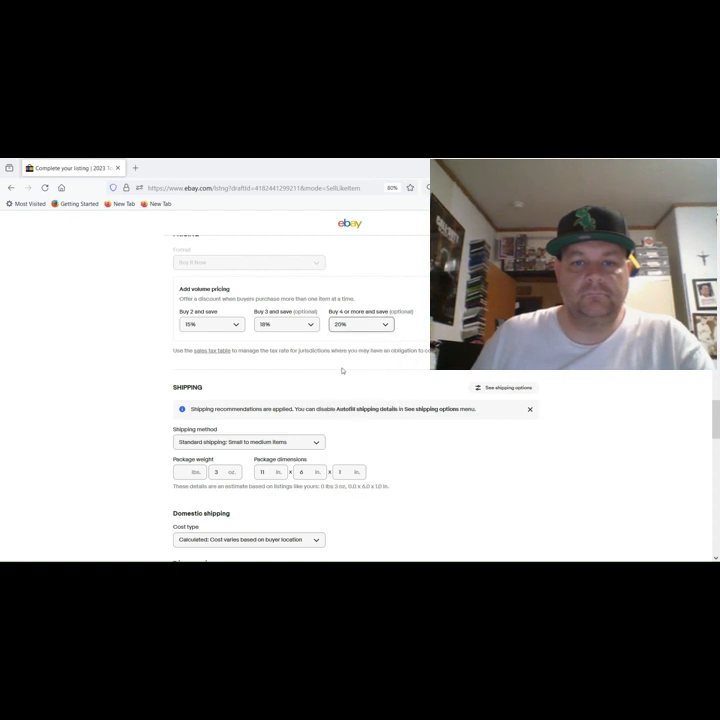
Keep the shipping method at Standard shipping: Small to medium items, and set the package to 1 oz and 7 x 4 x 1 inches.
scroll(342, 370, down, 2)
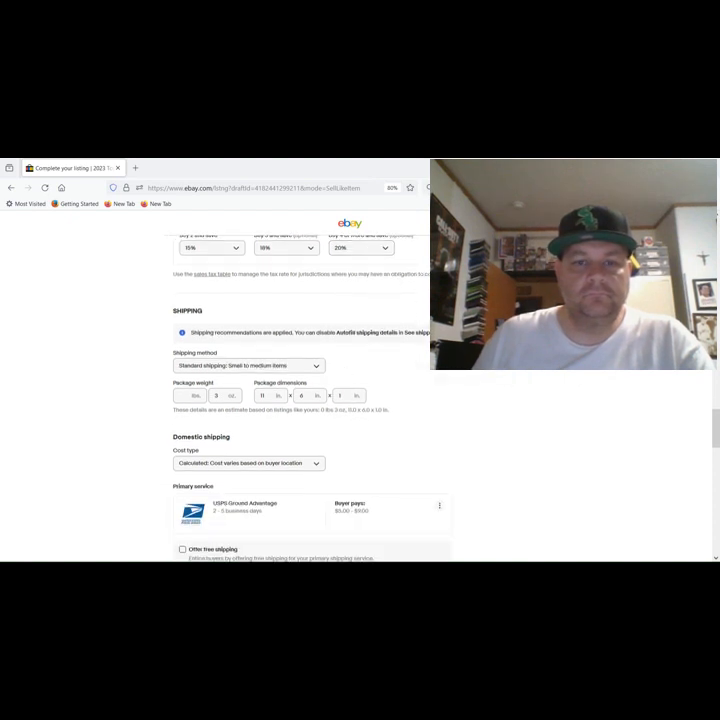
scroll(267, 289, down, 2)
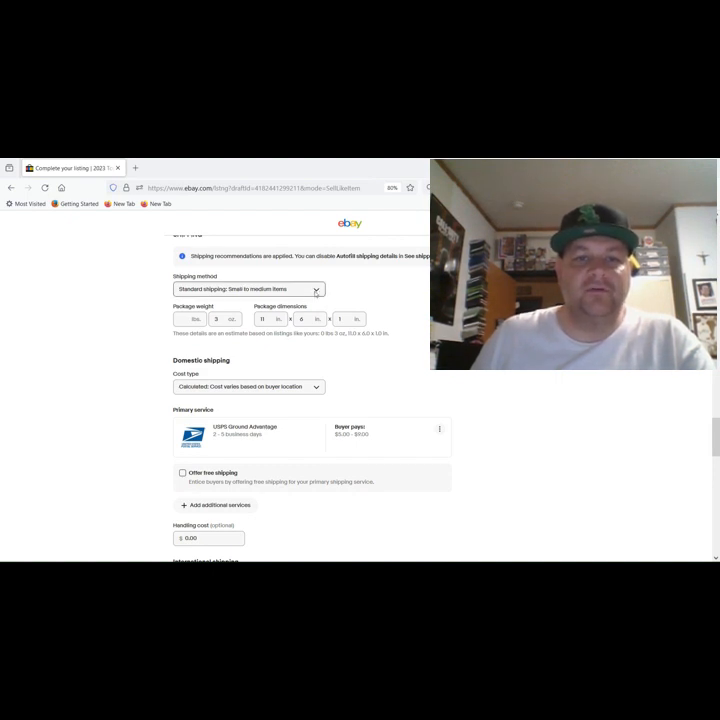
click(316, 291)
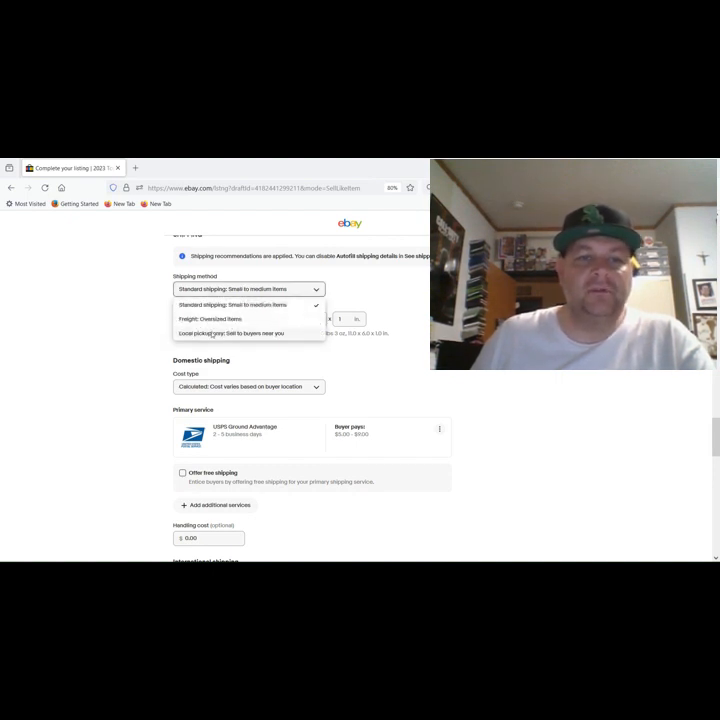
scroll(284, 364, up, 2)
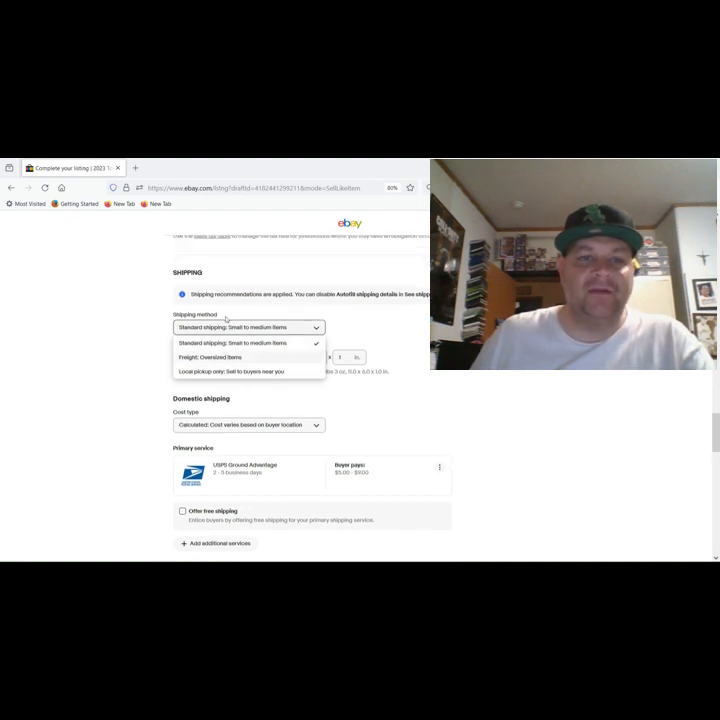
click(284, 364)
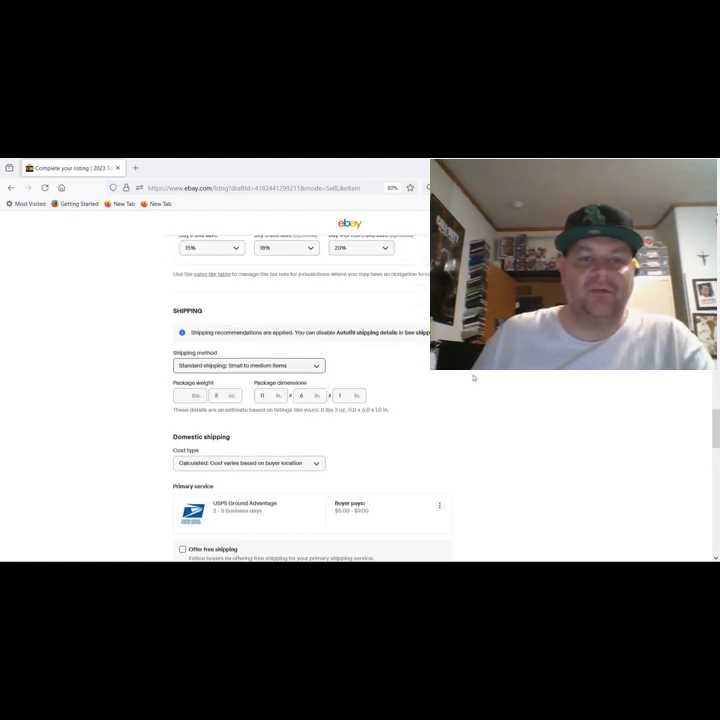
click(214, 395)
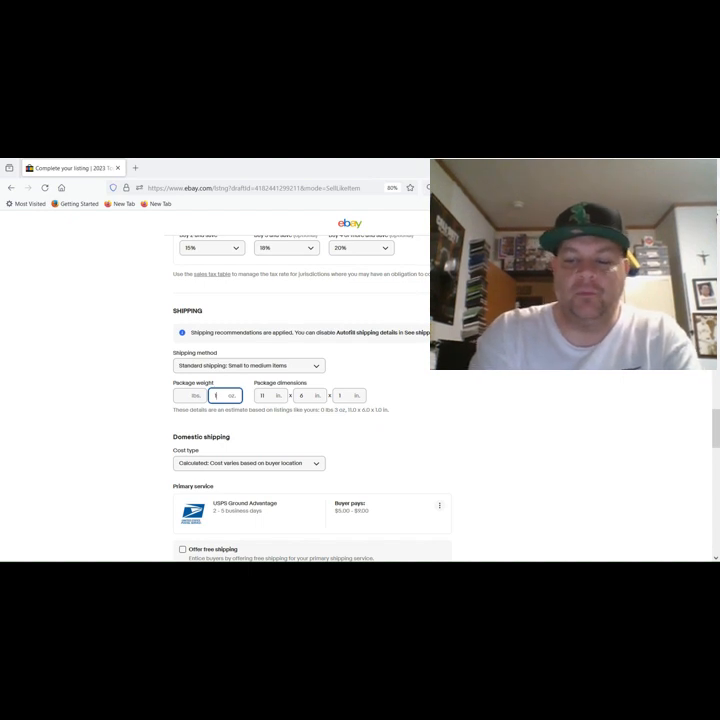
key(Tab)
text(7)
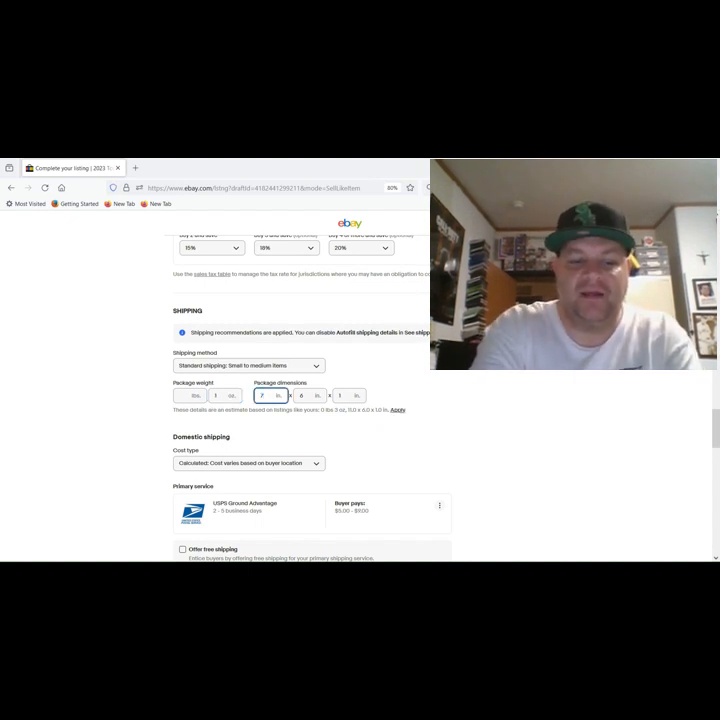
key(Tab)
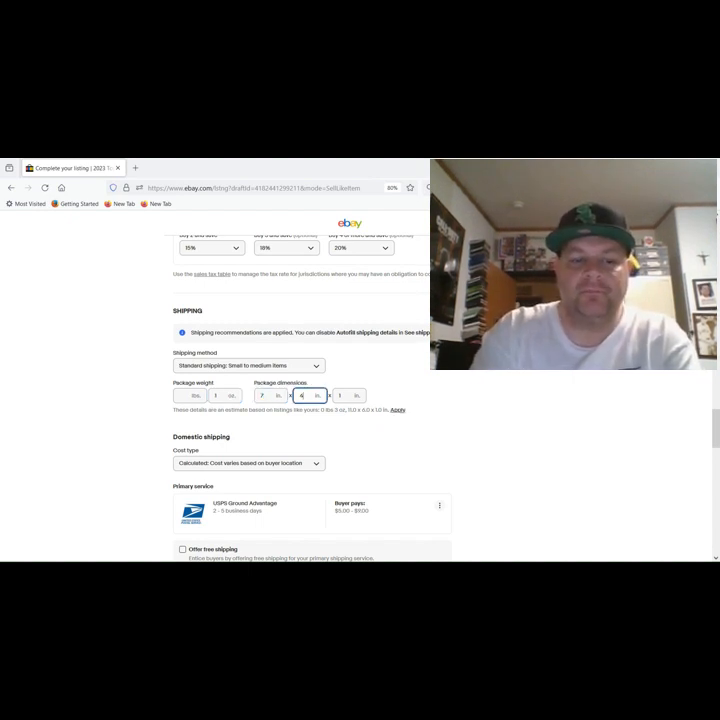
key(Tab)
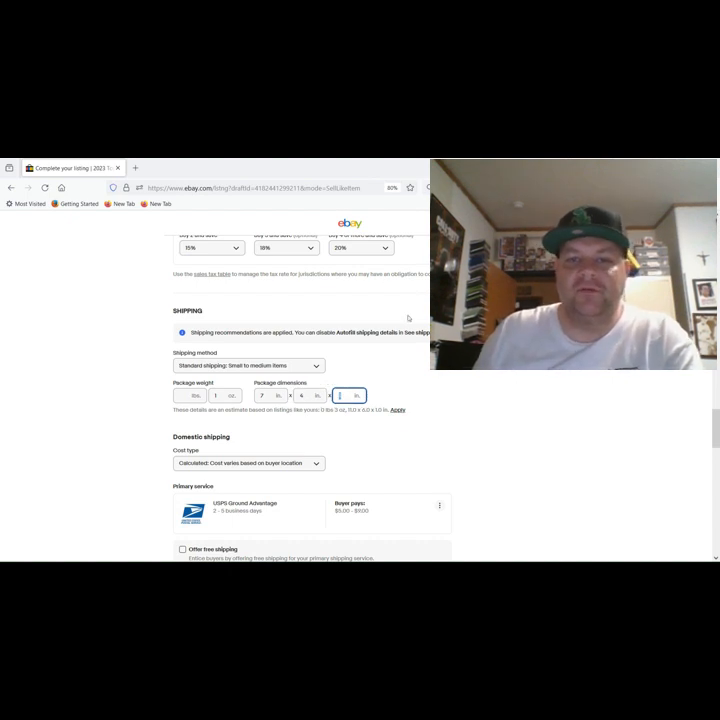
click(504, 448)
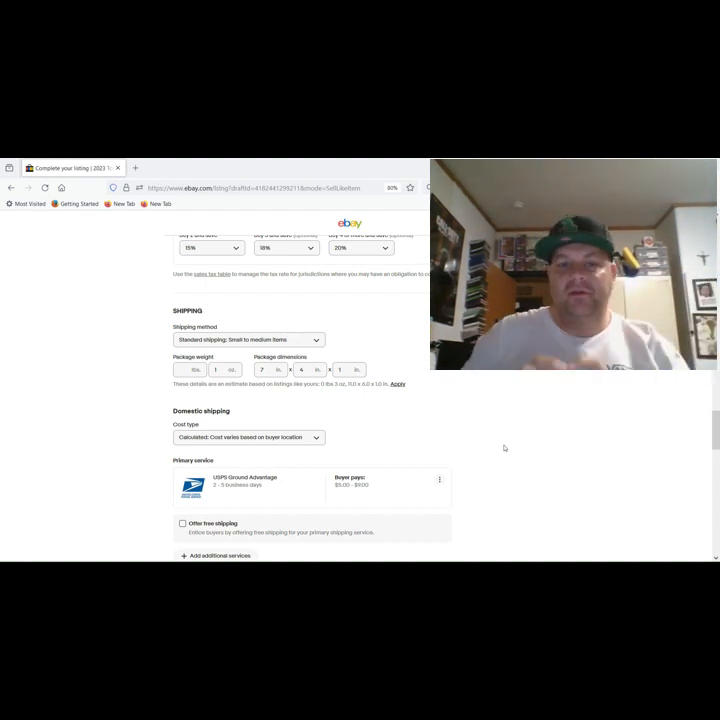
Change the domestic shipping cost type to Flat rate: Same cost regardless of buyer location.
scroll(488, 431, down, 2)
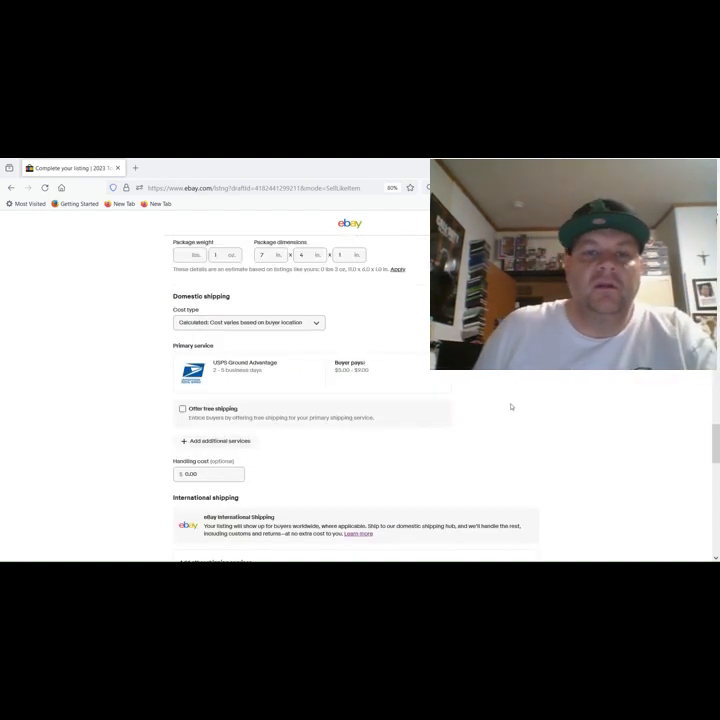
click(286, 324)
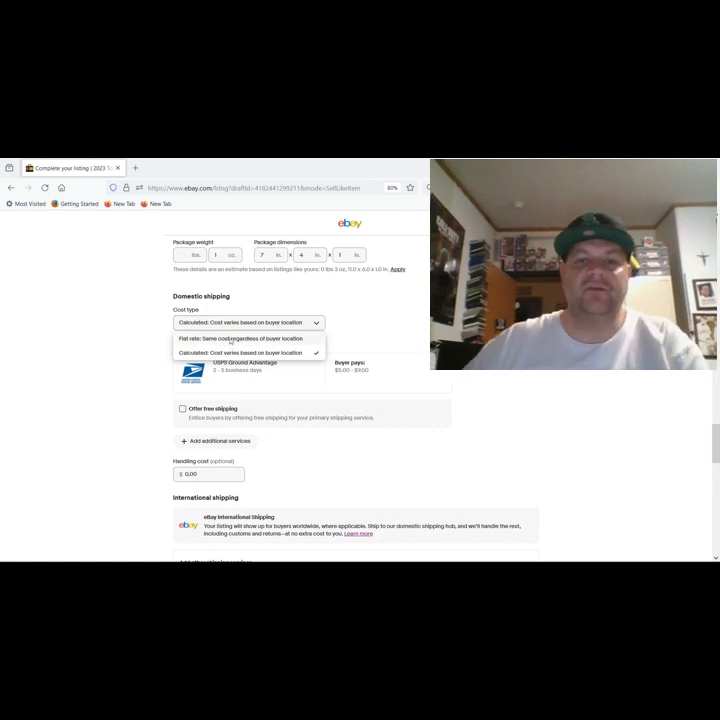
click(230, 340)
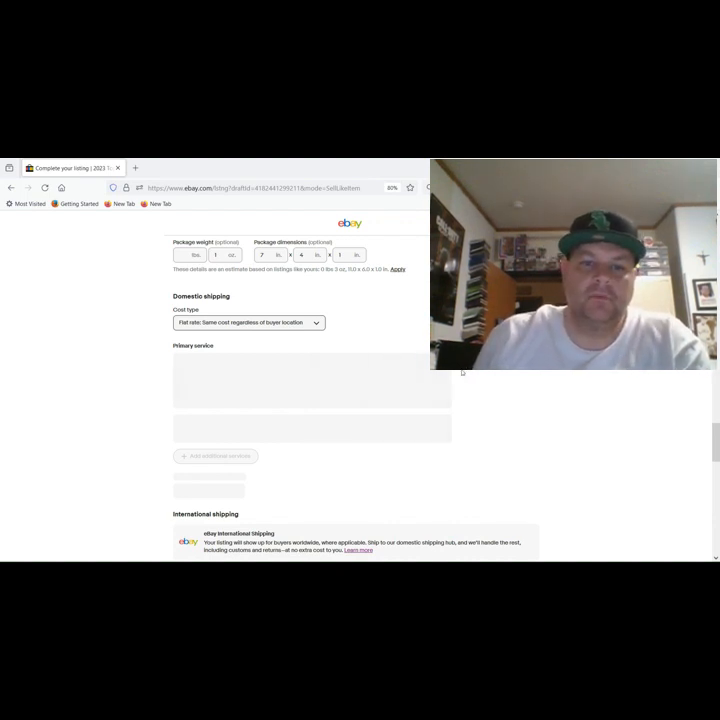
Change the primary domestic shipping service to eBay Standard Envelope for Eligible Items up to $20.
scroll(464, 374, down, 1)
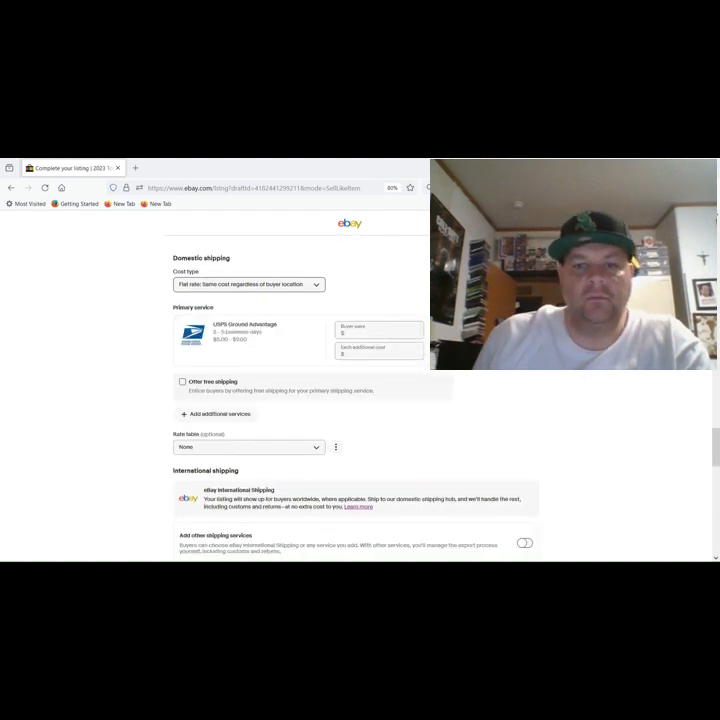
click(438, 328)
click(412, 358)
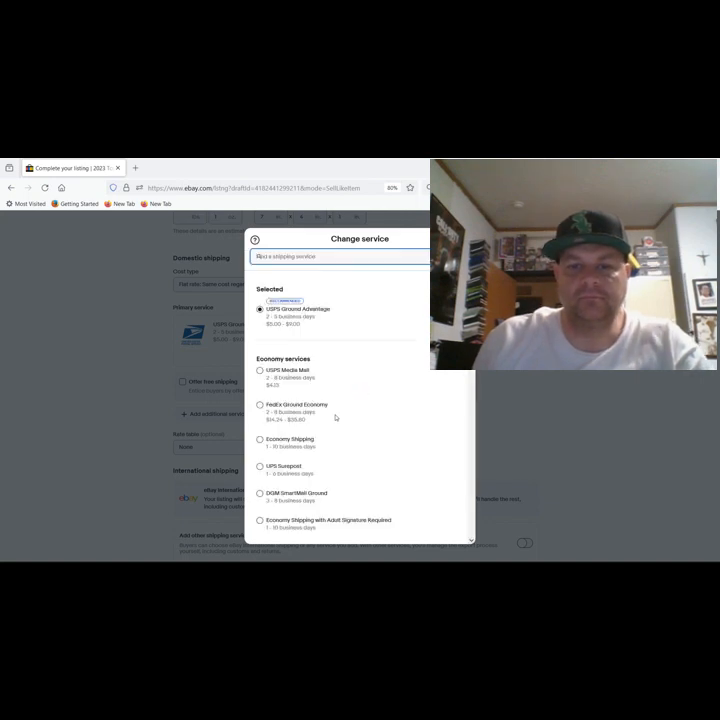
scroll(325, 425, down, 3)
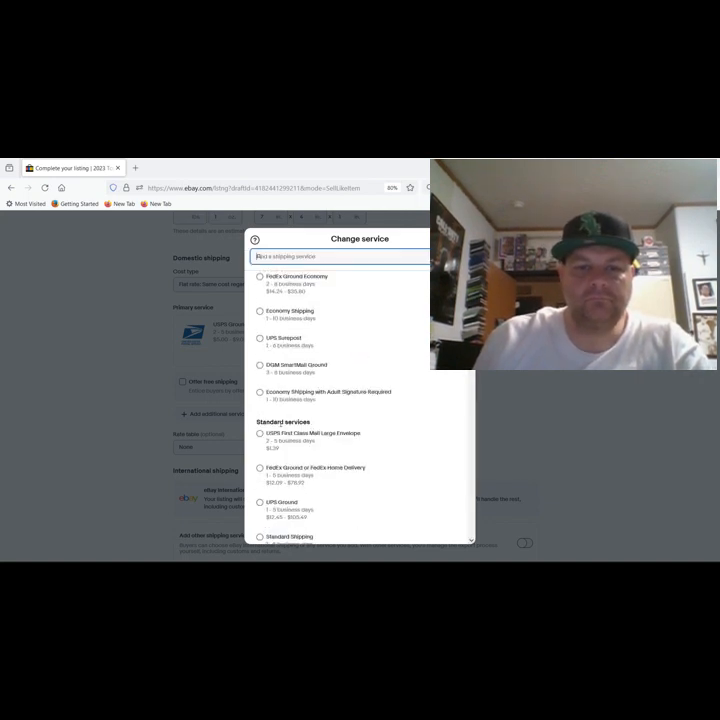
scroll(260, 383, down, 3)
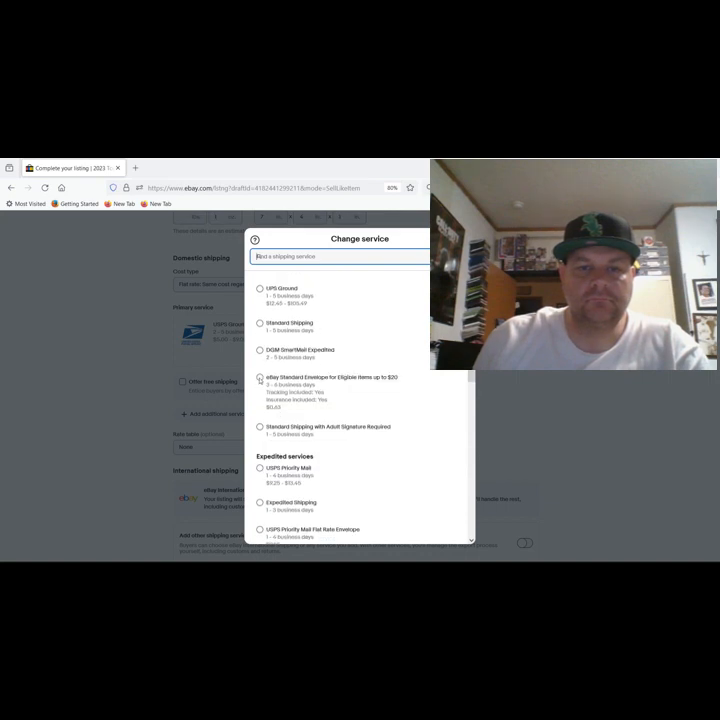
click(260, 378)
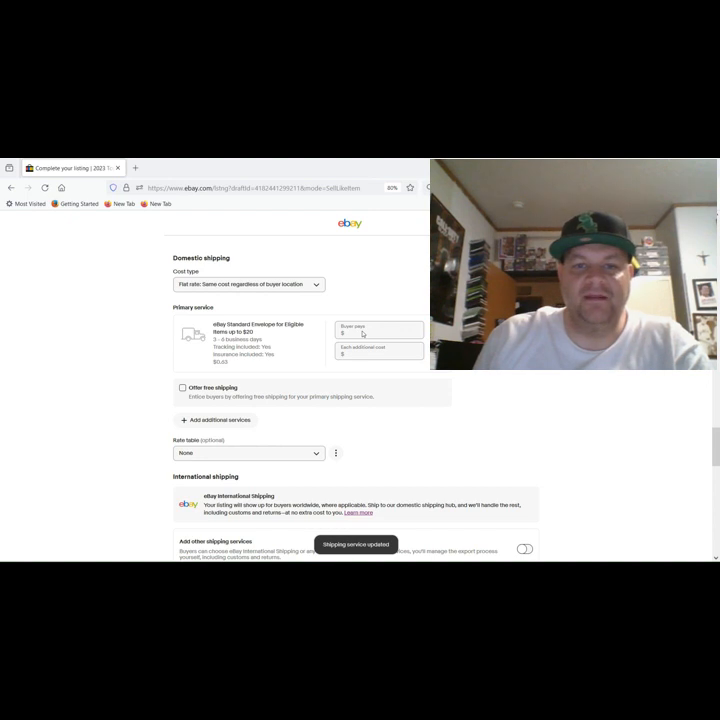
Set the buyer's shipping cost to $0.68 and the cost of each additional item to $0.00.
click(352, 333)
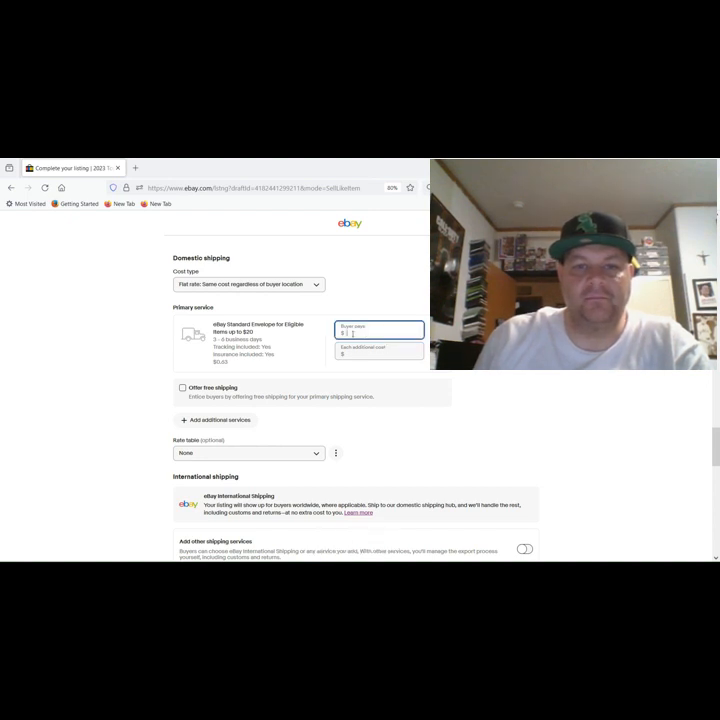
text(0.68)
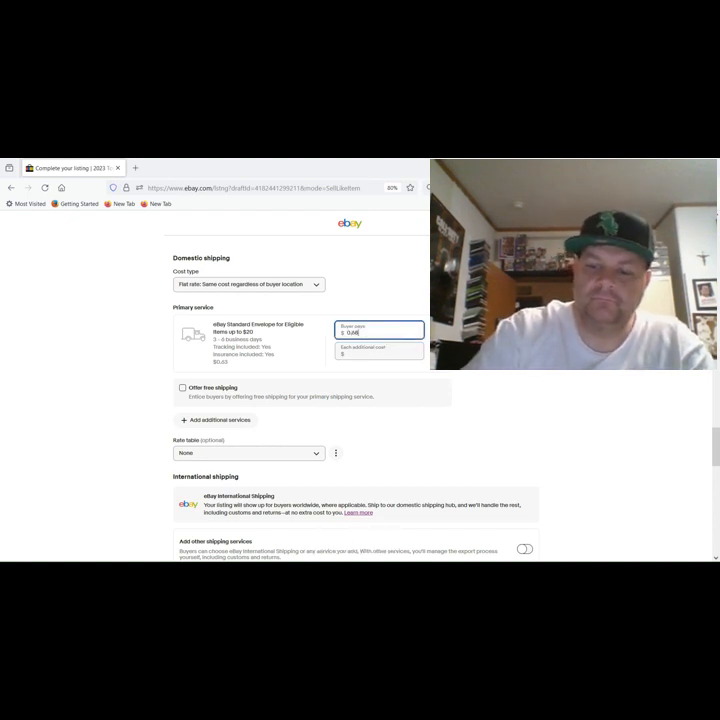
click(365, 354)
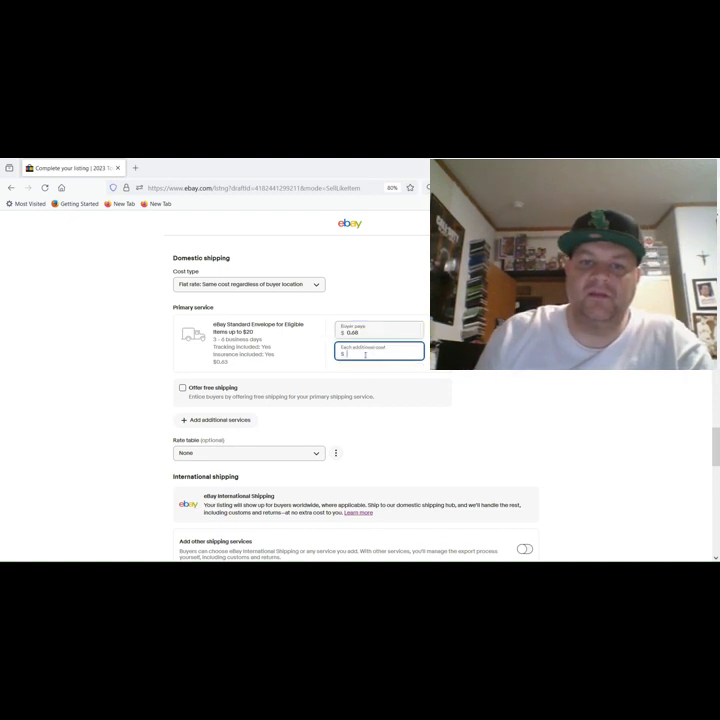
text(0.00)
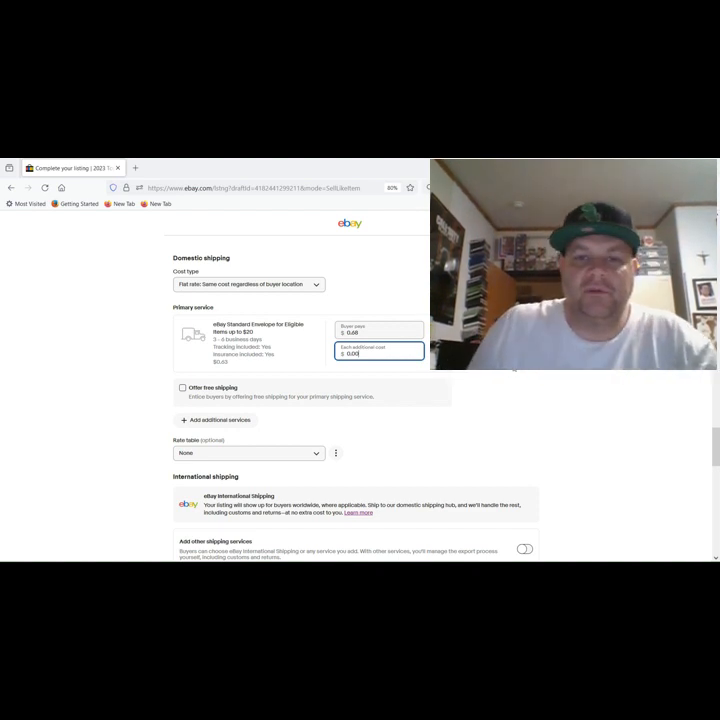
click(514, 369)
scroll(514, 369, down, 3)
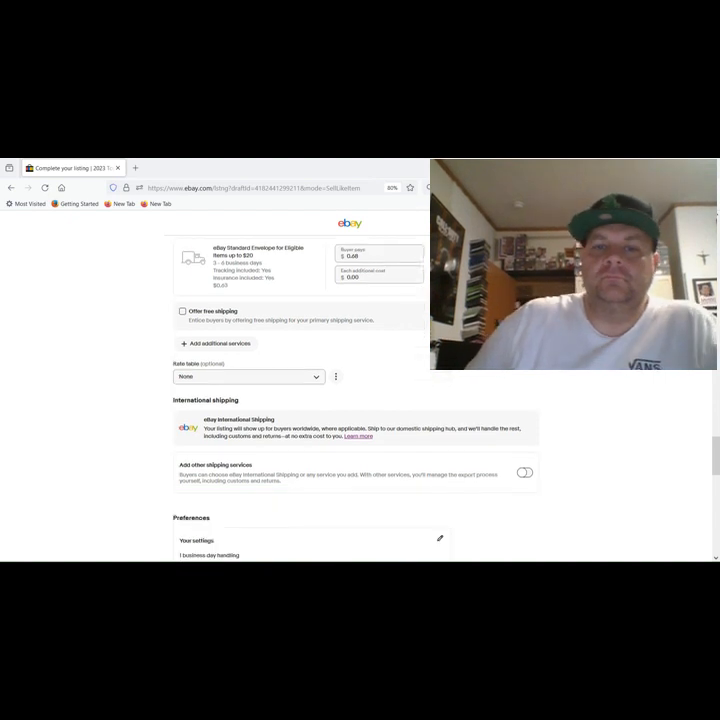
Review the remaining listing settings, from international shipping, handling and returns through promoted listings, payment and charity, down to the final listing options.
scroll(300, 390, down, 3)
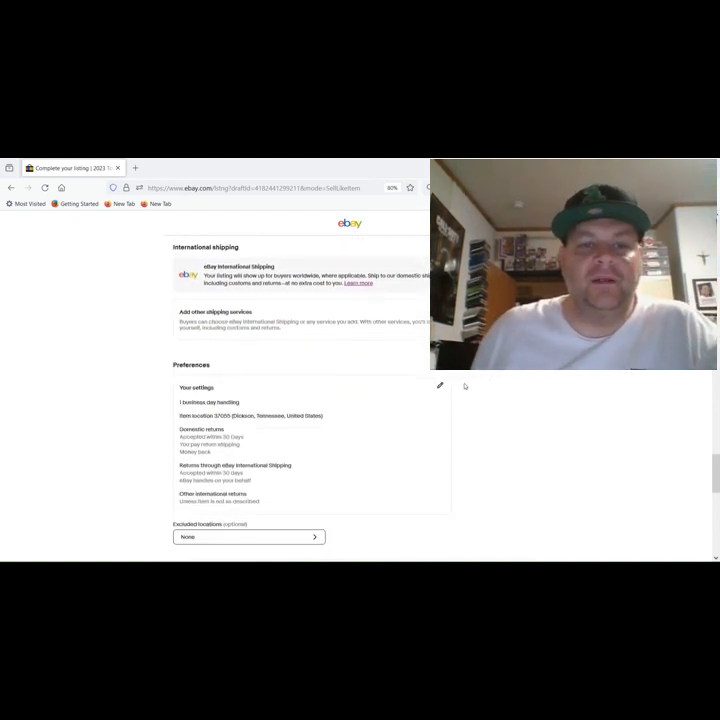
scroll(342, 400, down, 4)
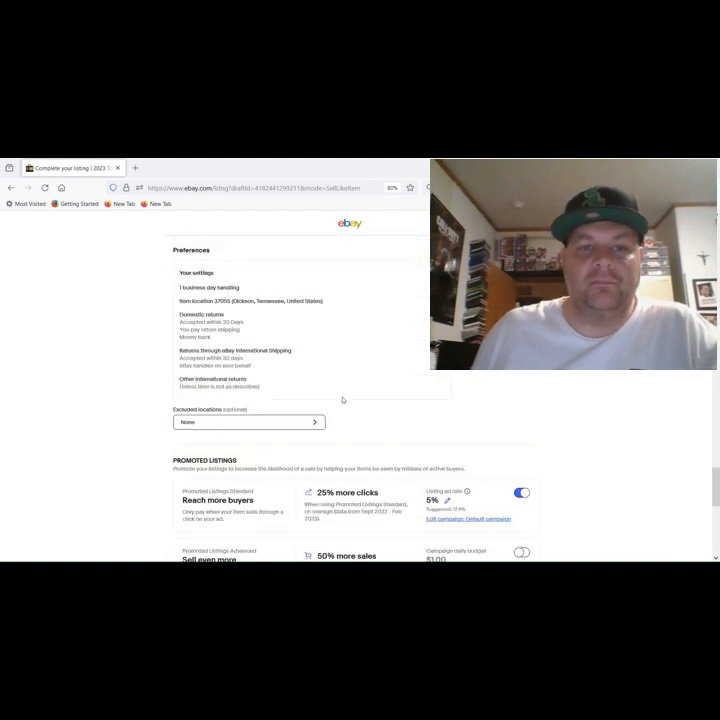
scroll(413, 371, down, 3)
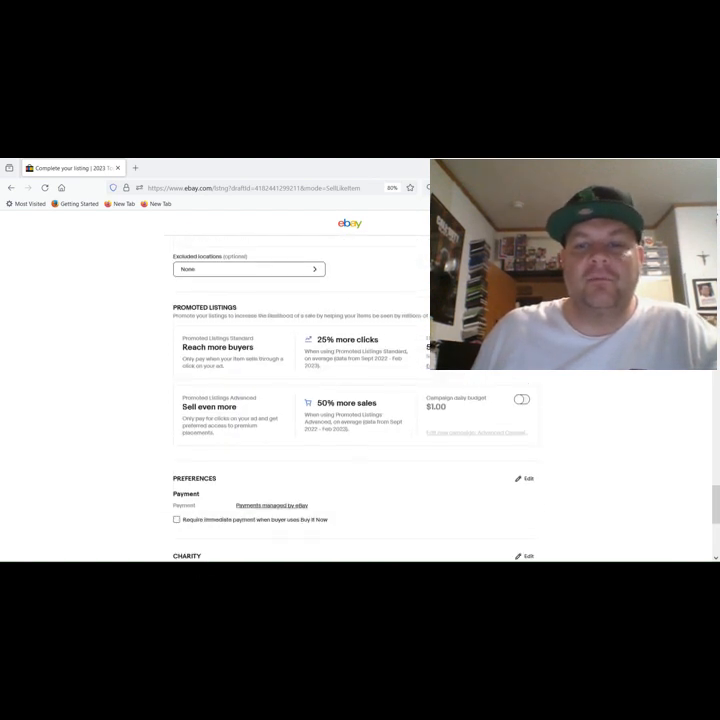
scroll(350, 400, down, 6)
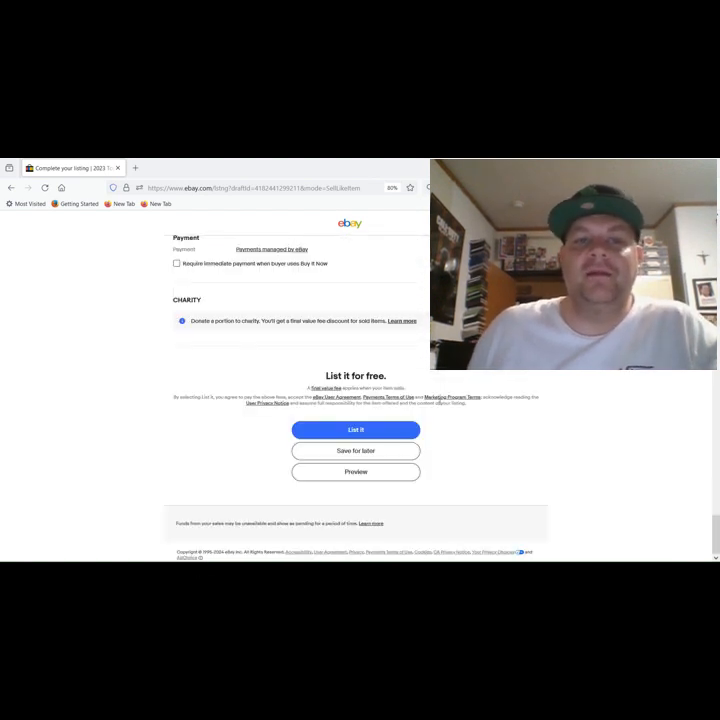
scroll(456, 402, up, 1)
scroll(356, 400, up, 1)
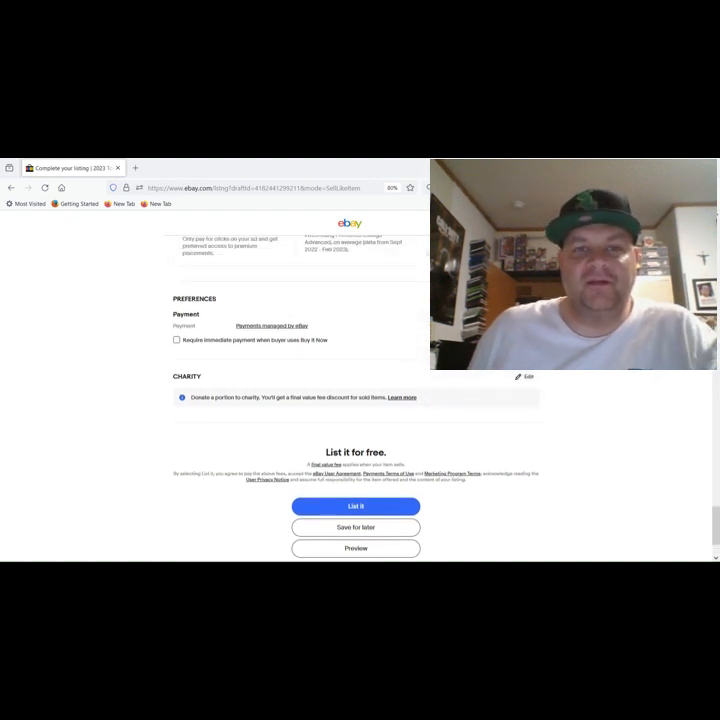
scroll(360, 450, down, 2)
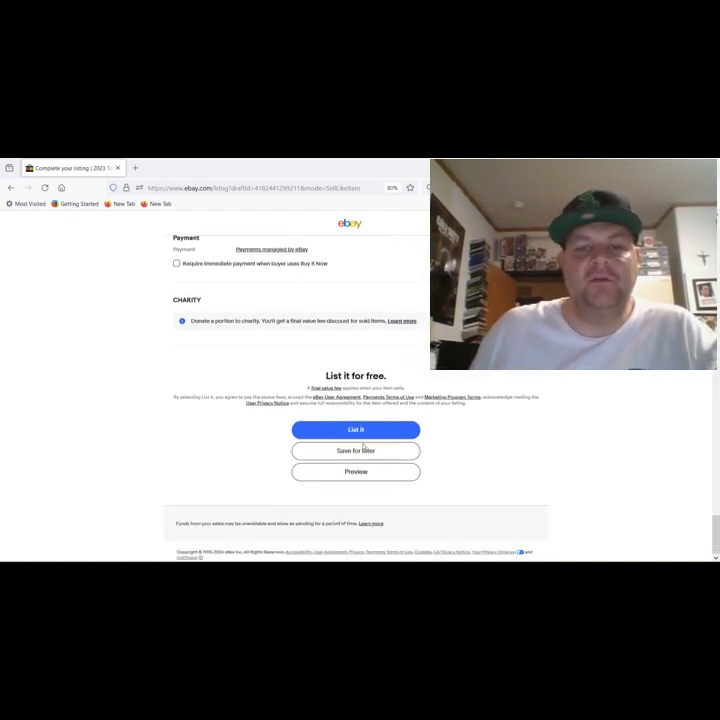